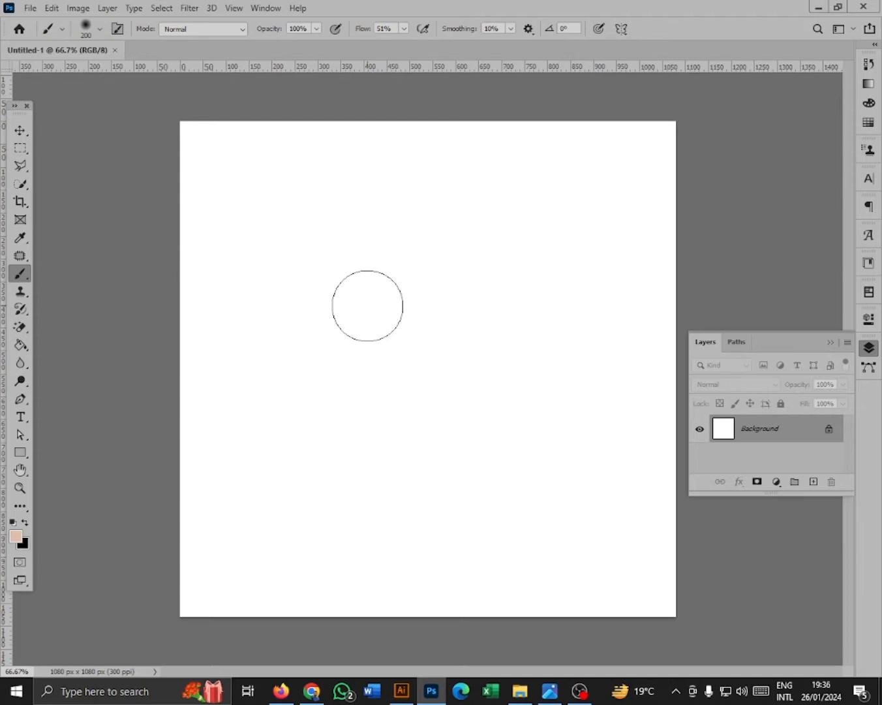
# Open the photo close-up-smiley-model-posing.jpg from the F: drive
pyautogui.click(31, 9)
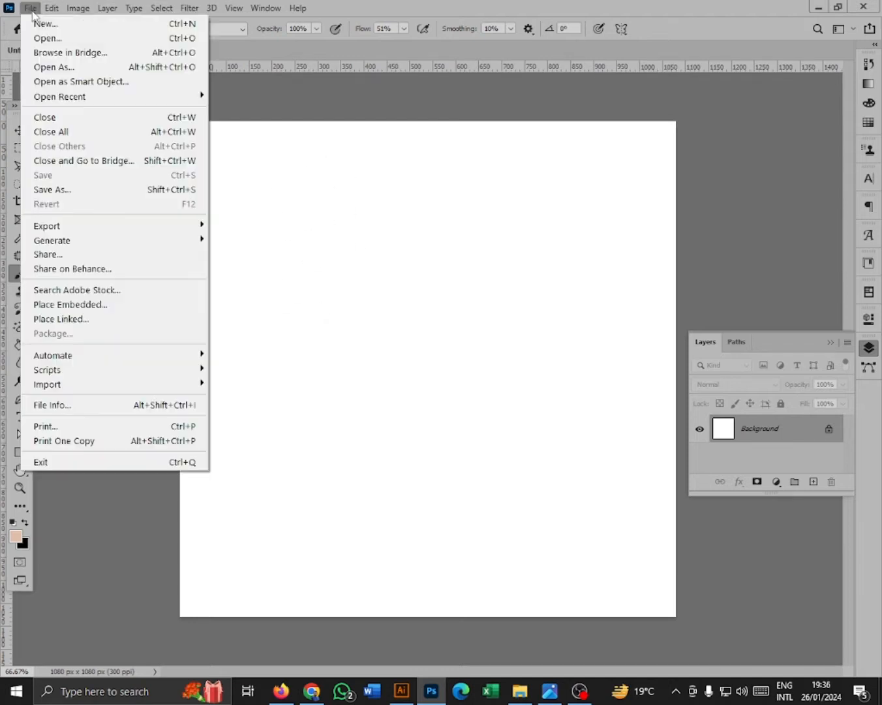
pyautogui.click(43, 38)
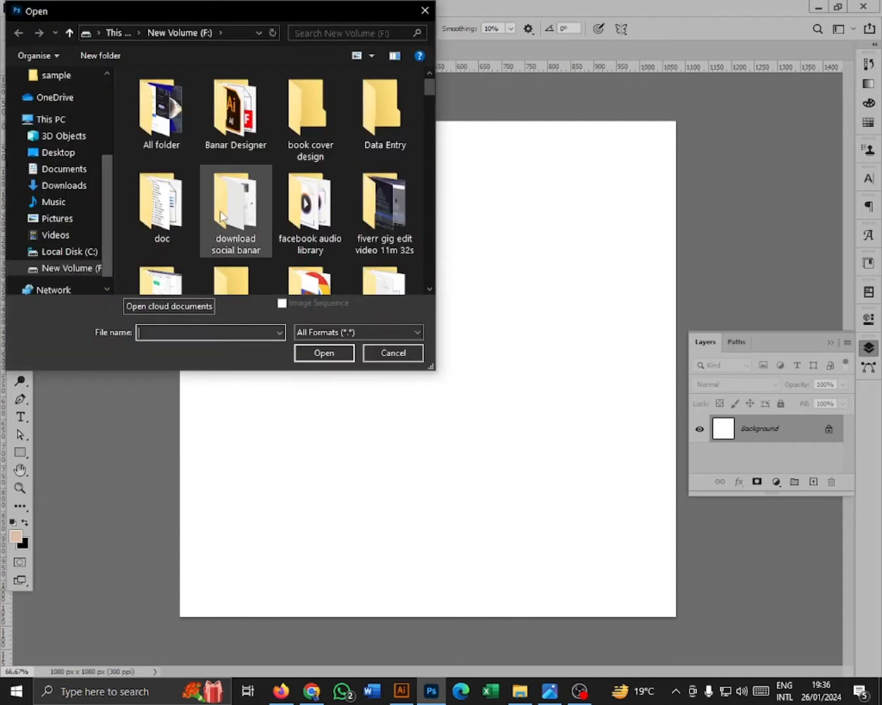
pyautogui.scroll(-5, 254, 216)
pyautogui.doubleClick(260, 220)
pyautogui.click(310, 225)
pyautogui.click(325, 353)
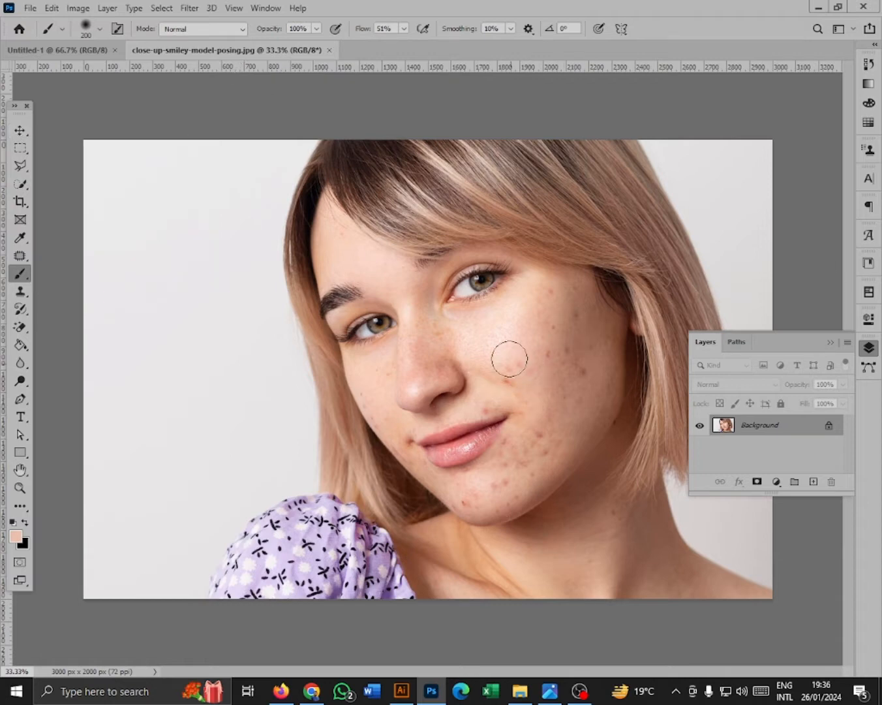
# Copy the portrait photo into the Untitled-1 document as a new layer
pyautogui.click(20, 258)
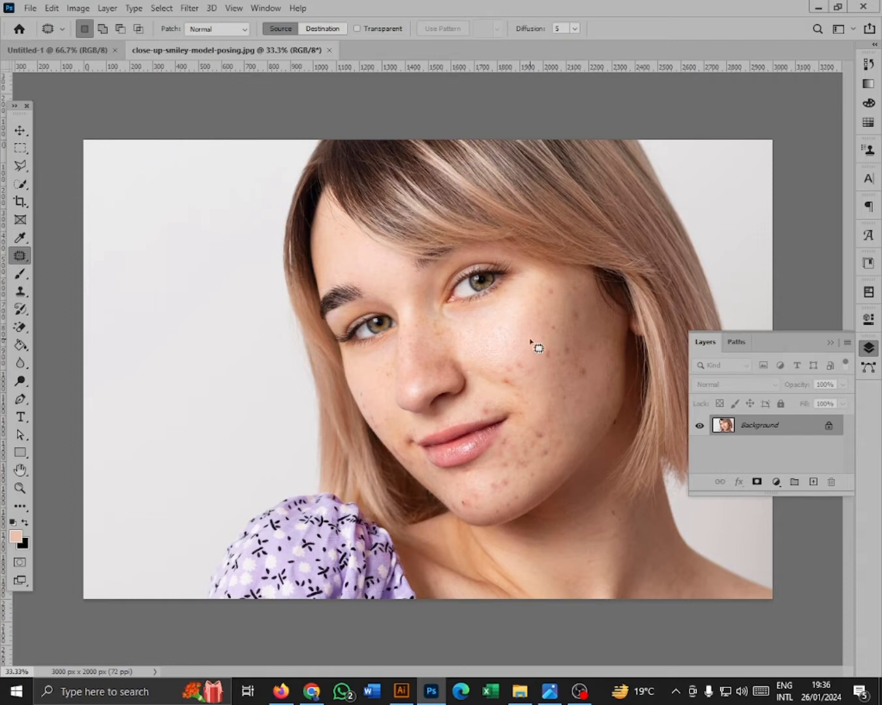
pyautogui.click(19, 130)
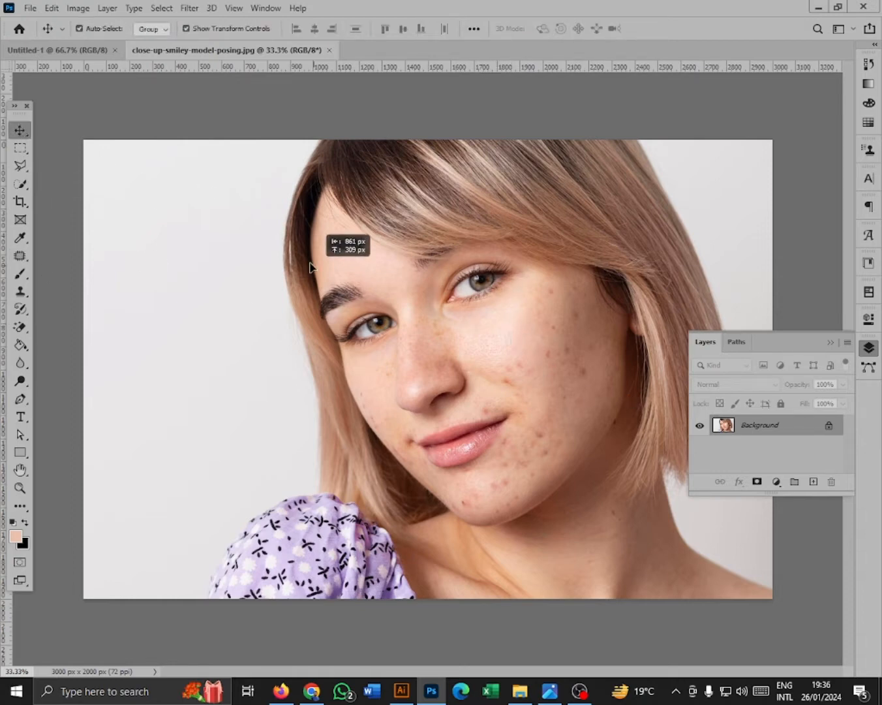
pyautogui.click(91, 50)
pyautogui.moveTo(90, 51); pyautogui.dragTo(346, 351)
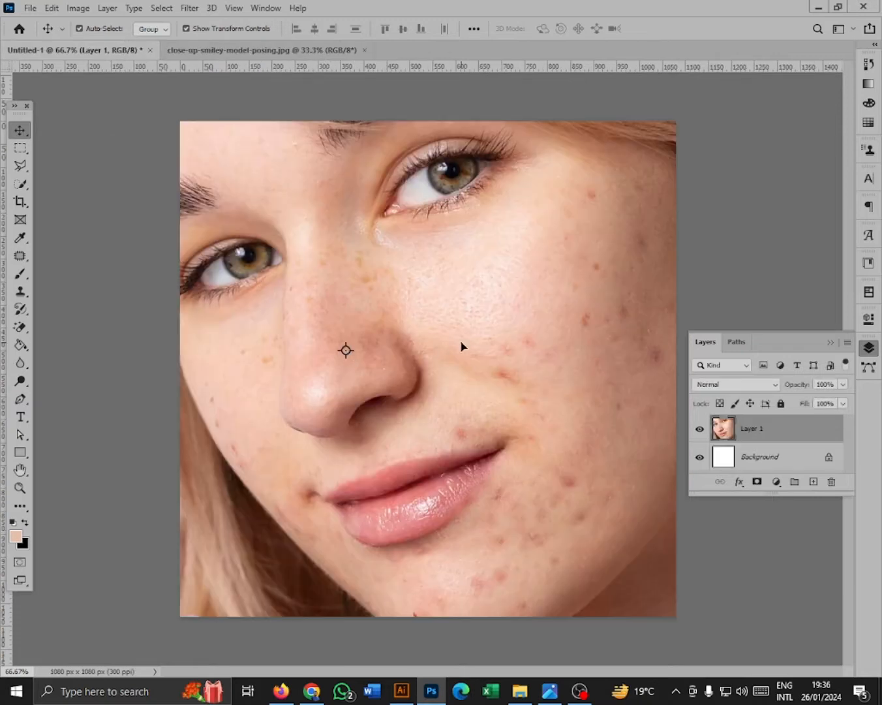
# Scale the portrait layer to about 46% and position it so the face and shoulder fit the square canvas
pyautogui.hotkey('ctrl', '-')
pyautogui.moveTo(460, 340); pyautogui.dragTo(404, 464)
pyautogui.hotkey('ctrl', 't')
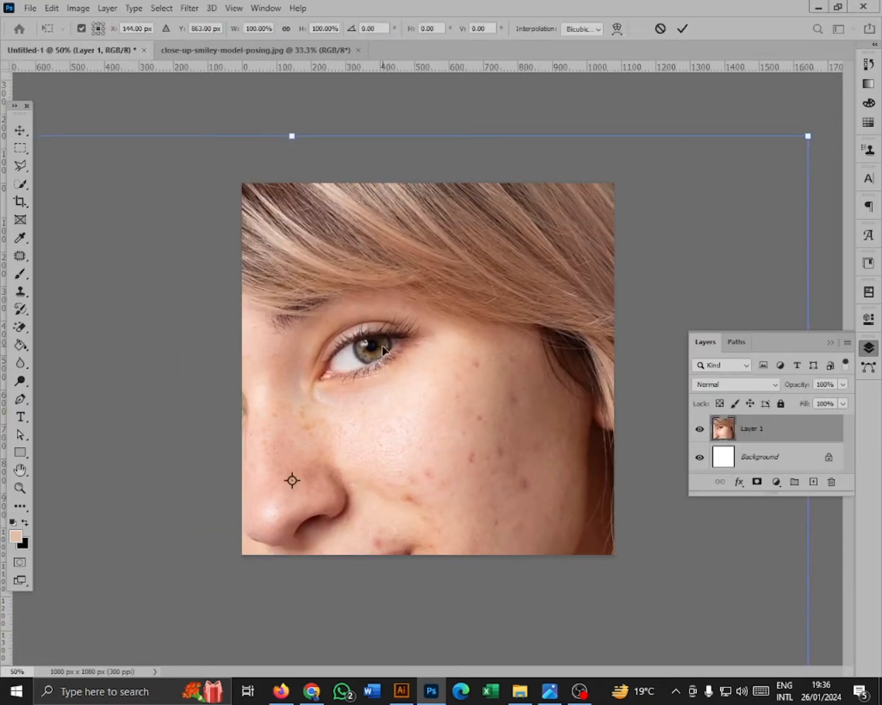
pyautogui.moveTo(294, 136); pyautogui.dragTo(432, 372)
pyautogui.moveTo(394, 250); pyautogui.dragTo(401, 194)
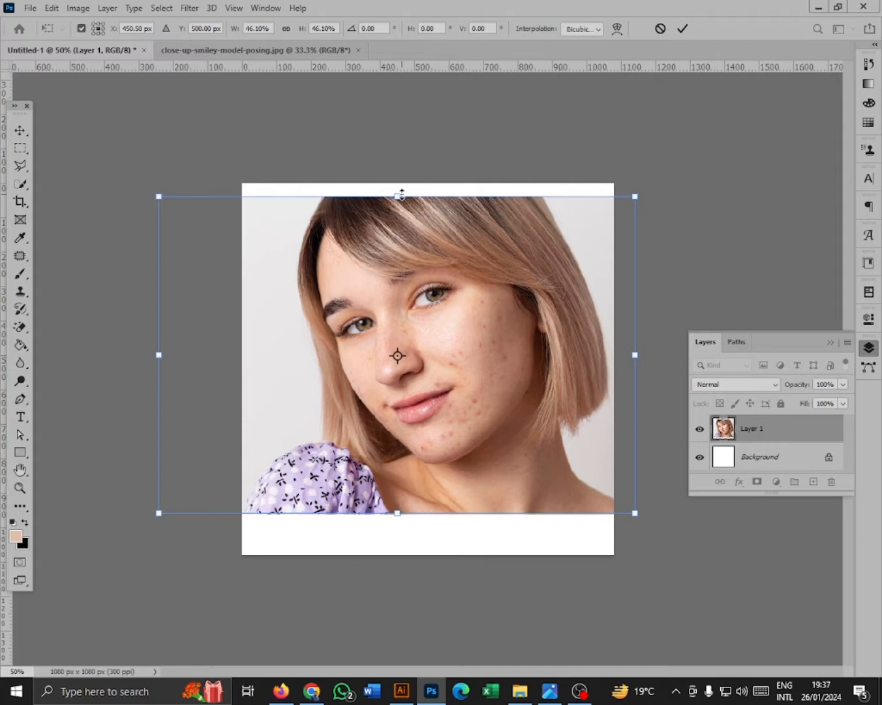
pyautogui.press('Return')
pyautogui.click(460, 156)
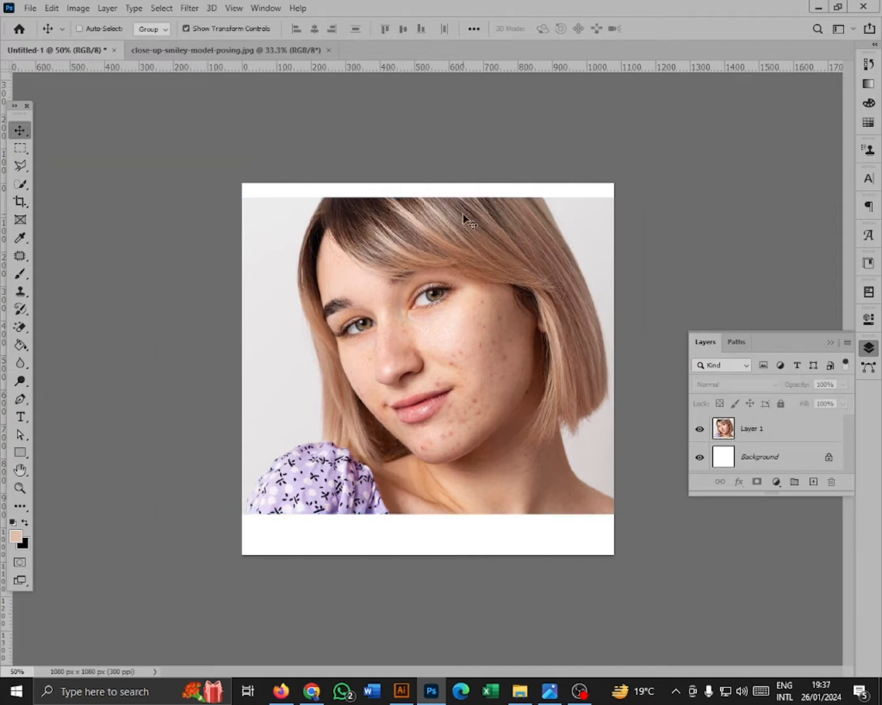
# Outline the blemish on the cheek beside the nose with the Patch tool
pyautogui.hotkey('ctrl', '+')
pyautogui.hotkey('ctrl', '+')
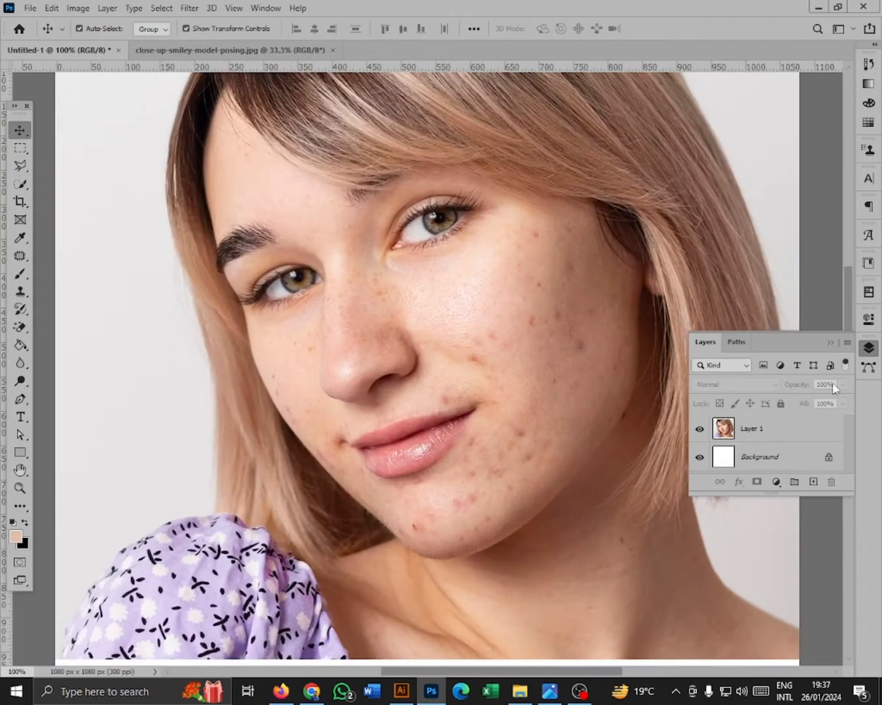
pyautogui.press('j')
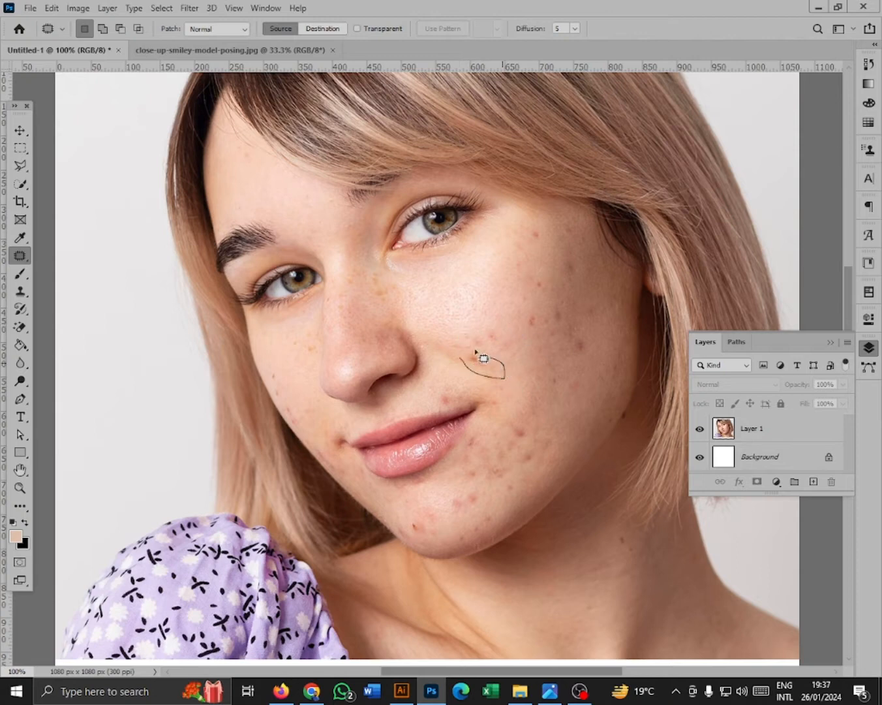
pyautogui.moveTo(475, 350); pyautogui.dragTo(457, 340)
pyautogui.click(480, 362)
pyautogui.click(439, 261)
pyautogui.click(480, 361)
pyautogui.click(448, 262)
pyautogui.click(814, 483)
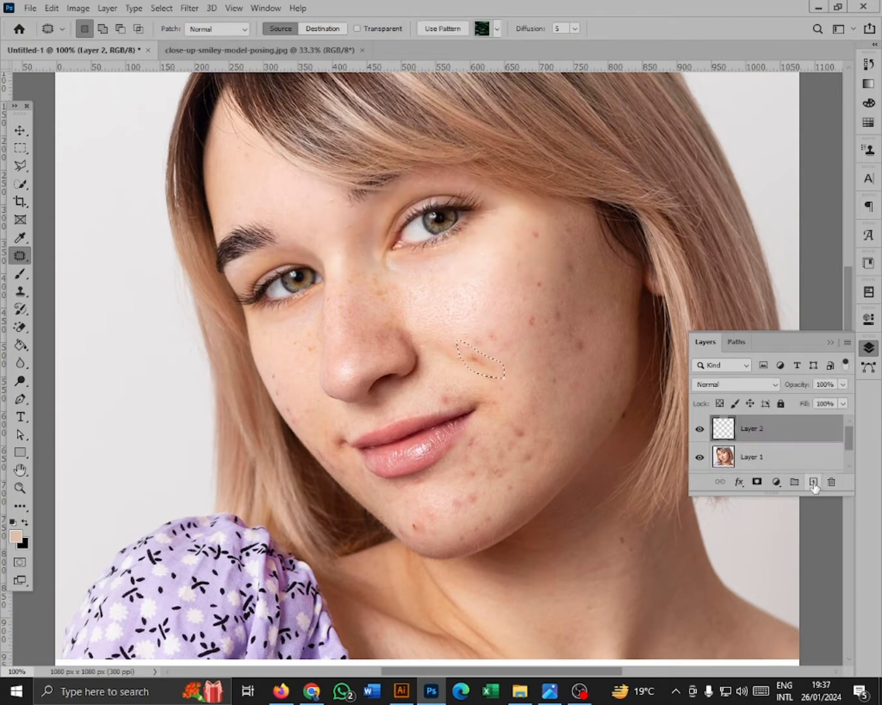
pyautogui.click(484, 367)
pyautogui.click(442, 260)
pyautogui.hotkey('ctrl', 'z')
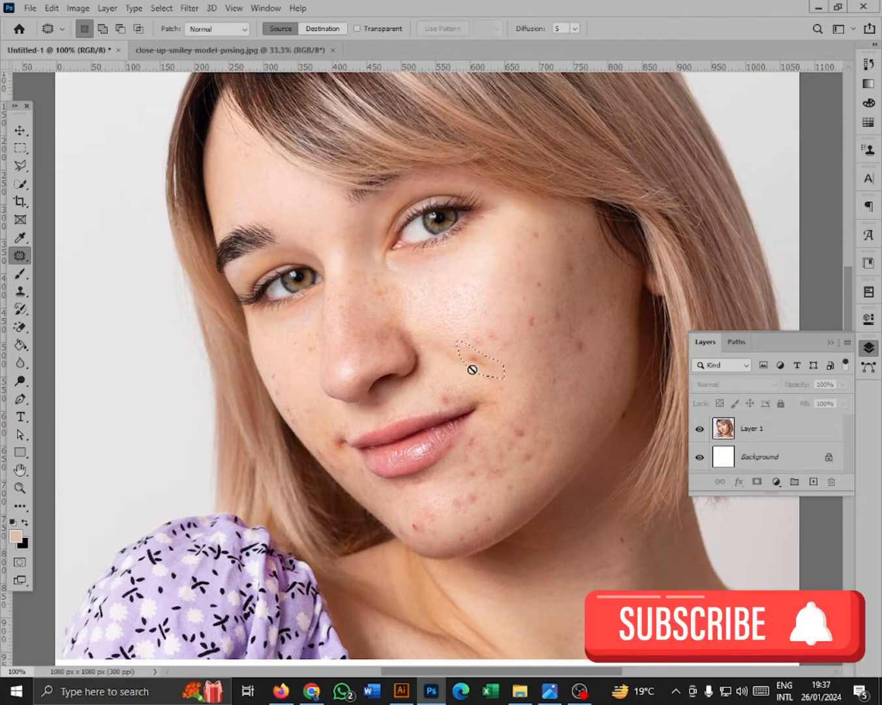
# Duplicate Layer 1 and patch the blemishes beside the nose and across the large cheek with clean nearby skin
pyautogui.moveTo(748, 432); pyautogui.dragTo(814, 482)
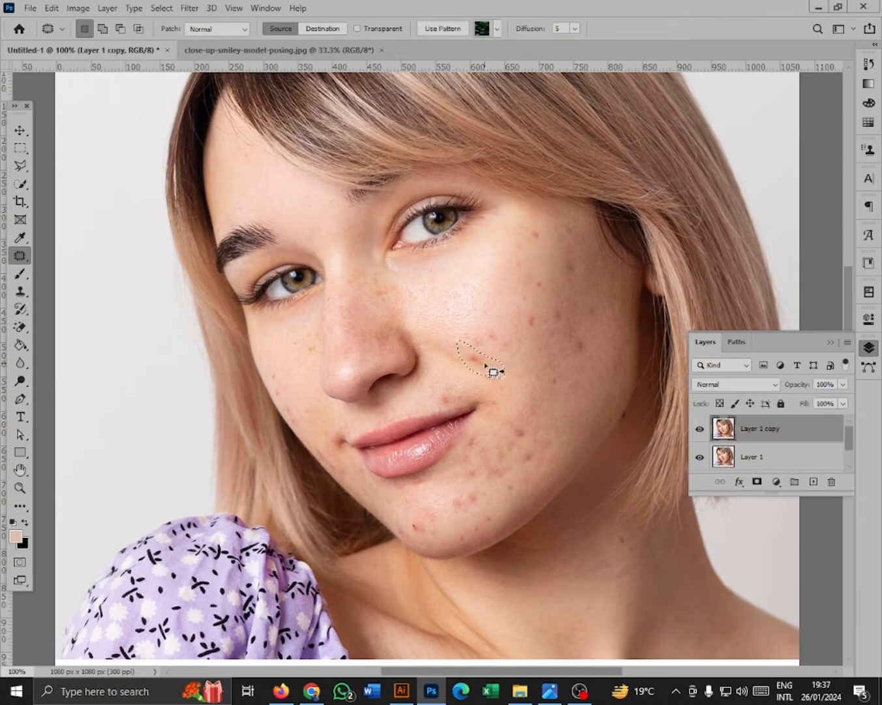
pyautogui.moveTo(485, 366)
pyautogui.mouseDown()
pyautogui.moveTo(497, 314)
pyautogui.moveTo(458, 319)
pyautogui.mouseUp()
pyautogui.moveTo(473, 330)
pyautogui.mouseDown()
pyautogui.moveTo(537, 338)
pyautogui.moveTo(530, 328)
pyautogui.moveTo(487, 341)
pyautogui.mouseUp()
pyautogui.moveTo(561, 337)
pyautogui.mouseDown()
pyautogui.moveTo(567, 327)
pyautogui.moveTo(535, 346)
pyautogui.mouseUp()
pyautogui.moveTo(555, 262)
pyautogui.mouseDown()
pyautogui.moveTo(560, 266)
pyautogui.moveTo(520, 251)
pyautogui.moveTo(535, 249)
pyautogui.moveTo(522, 271)
pyautogui.moveTo(503, 263)
pyautogui.mouseUp()
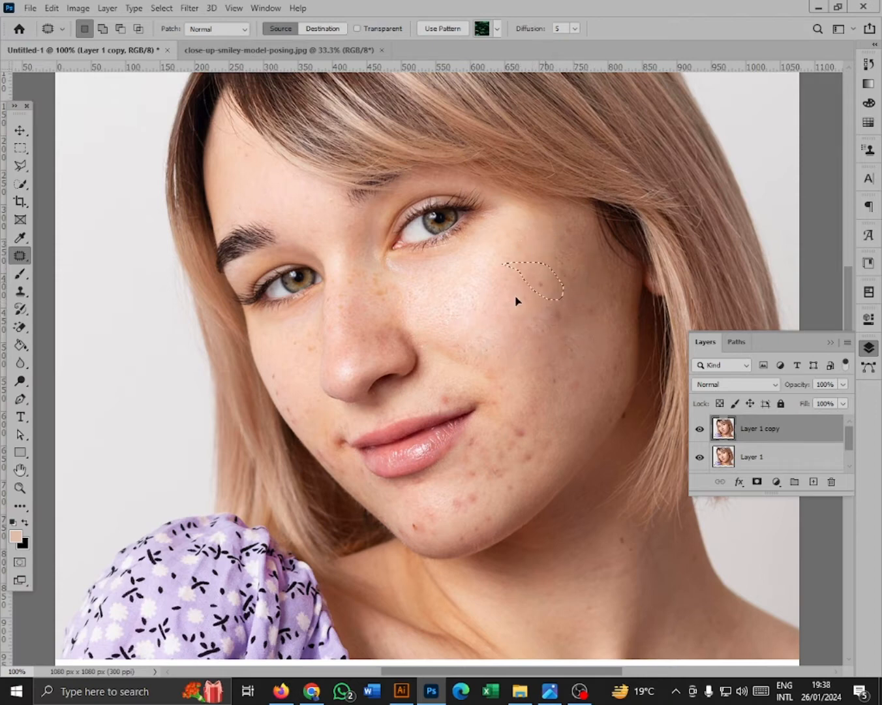
pyautogui.moveTo(582, 316); pyautogui.dragTo(542, 305)
pyautogui.moveTo(558, 313); pyautogui.dragTo(547, 333)
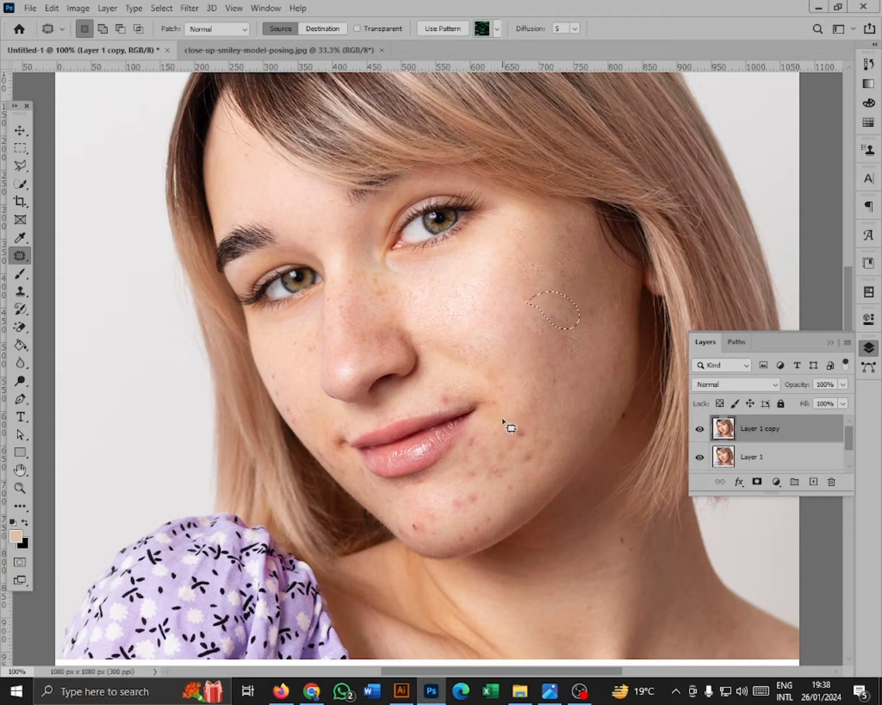
# Patch the blemishes beside the mouth corner, on the lower cheek and on the chin with clean skin
pyautogui.moveTo(503, 422); pyautogui.dragTo(510, 415)
pyautogui.moveTo(522, 426)
pyautogui.mouseDown()
pyautogui.moveTo(542, 451)
pyautogui.moveTo(519, 455)
pyautogui.mouseUp()
pyautogui.hotkey('ctrl', 'd')
pyautogui.moveTo(532, 457)
pyautogui.mouseDown()
pyautogui.moveTo(526, 495)
pyautogui.moveTo(507, 471)
pyautogui.moveTo(450, 504)
pyautogui.moveTo(486, 471)
pyautogui.moveTo(483, 428)
pyautogui.mouseUp()
pyautogui.moveTo(484, 440)
pyautogui.mouseDown()
pyautogui.moveTo(516, 489)
pyautogui.moveTo(480, 470)
pyautogui.moveTo(492, 432)
pyautogui.moveTo(521, 491)
pyautogui.mouseUp()
pyautogui.moveTo(407, 528)
pyautogui.mouseDown()
pyautogui.moveTo(441, 532)
pyautogui.moveTo(405, 519)
pyautogui.mouseUp()
pyautogui.moveTo(423, 527); pyautogui.dragTo(498, 534)
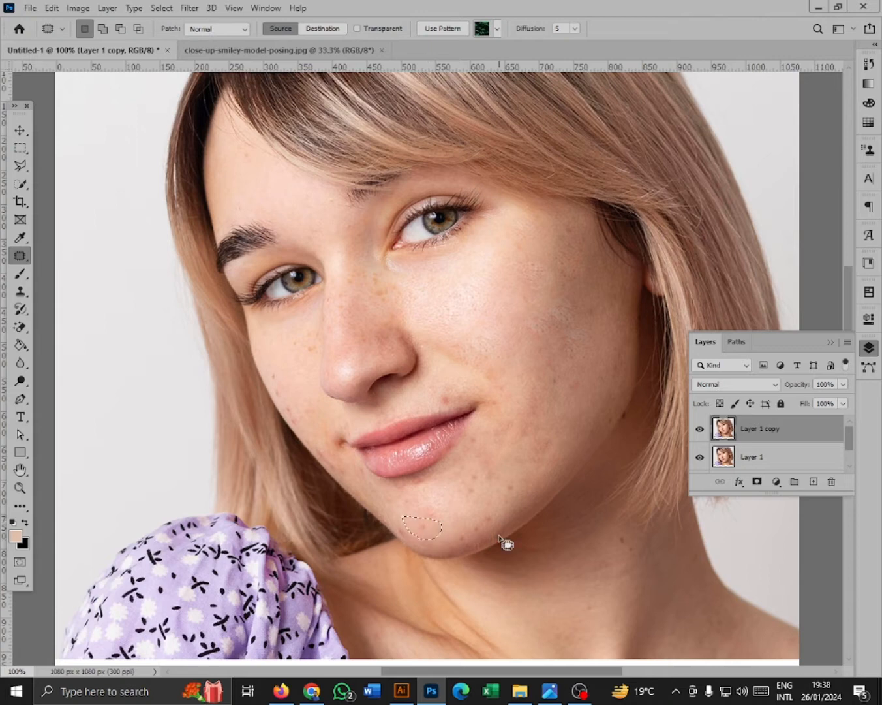
# Patch the spots on the narrow cheek, above the upper lip and on the nose bridge with clean skin
pyautogui.moveTo(272, 386)
pyautogui.mouseDown()
pyautogui.moveTo(297, 429)
pyautogui.moveTo(296, 404)
pyautogui.moveTo(276, 389)
pyautogui.mouseUp()
pyautogui.moveTo(282, 395)
pyautogui.mouseDown()
pyautogui.moveTo(315, 344)
pyautogui.moveTo(313, 381)
pyautogui.mouseUp()
pyautogui.moveTo(300, 349)
pyautogui.mouseDown()
pyautogui.moveTo(320, 345)
pyautogui.moveTo(309, 319)
pyautogui.moveTo(300, 349)
pyautogui.mouseUp()
pyautogui.moveTo(431, 402)
pyautogui.mouseDown()
pyautogui.moveTo(456, 410)
pyautogui.moveTo(461, 390)
pyautogui.moveTo(422, 390)
pyautogui.mouseUp()
pyautogui.moveTo(342, 265)
pyautogui.mouseDown()
pyautogui.moveTo(359, 296)
pyautogui.moveTo(403, 279)
pyautogui.moveTo(381, 295)
pyautogui.moveTo(384, 259)
pyautogui.mouseUp()
pyautogui.click(394, 314)
# Patch the remaining spots along the jaw, below the lips and near the temple, and clear the selection
pyautogui.moveTo(486, 513)
pyautogui.mouseDown()
pyautogui.moveTo(480, 538)
pyautogui.moveTo(457, 542)
pyautogui.mouseUp()
pyautogui.moveTo(452, 482); pyautogui.dragTo(459, 469)
pyautogui.moveTo(472, 477)
pyautogui.mouseDown()
pyautogui.moveTo(490, 465)
pyautogui.moveTo(475, 447)
pyautogui.mouseUp()
pyautogui.moveTo(568, 222)
pyautogui.mouseDown()
pyautogui.moveTo(569, 247)
pyautogui.moveTo(566, 222)
pyautogui.mouseUp()
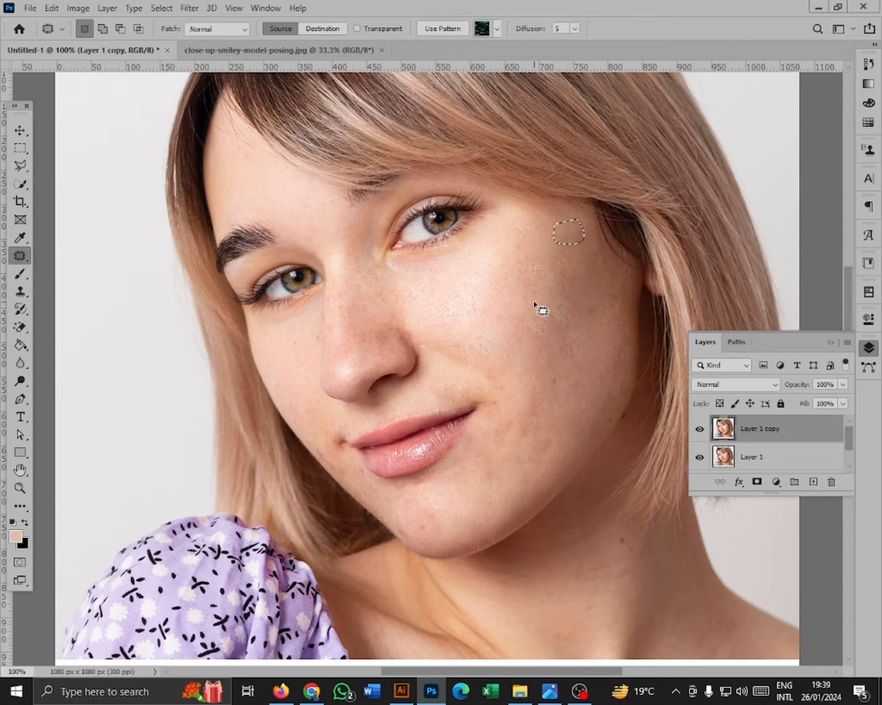
pyautogui.click(148, 317)
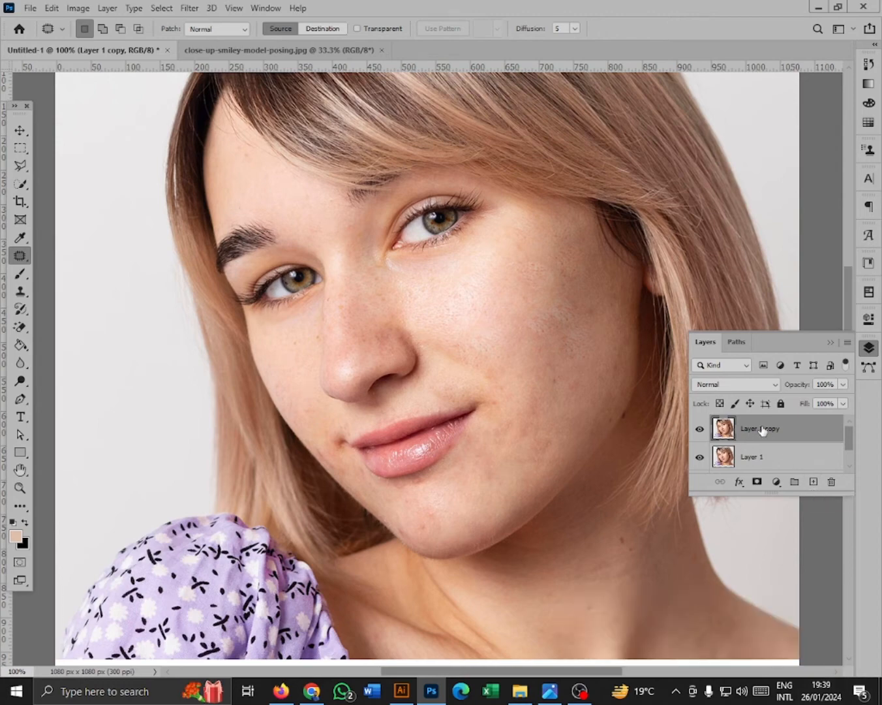
# Duplicate the retouched layer and set the duplicate's blend mode to Vivid Light
pyautogui.moveTo(762, 429); pyautogui.dragTo(814, 481)
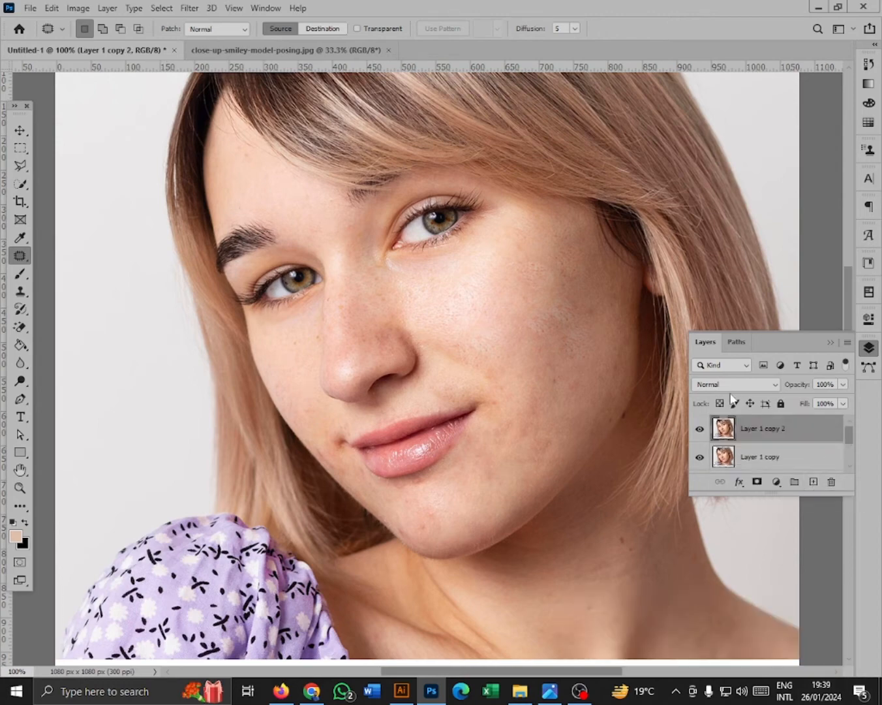
pyautogui.click(755, 389)
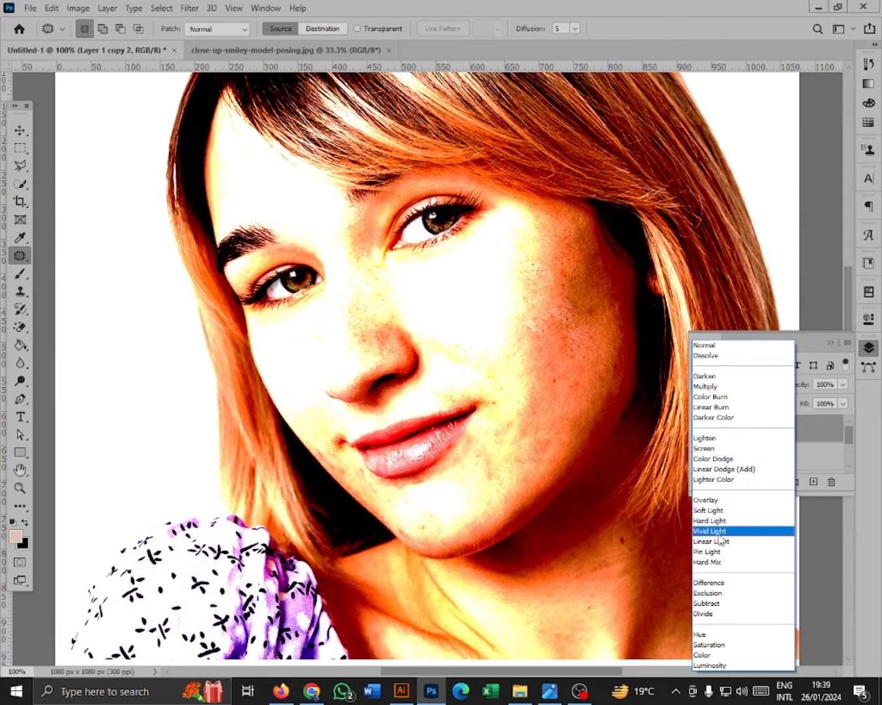
pyautogui.click(719, 532)
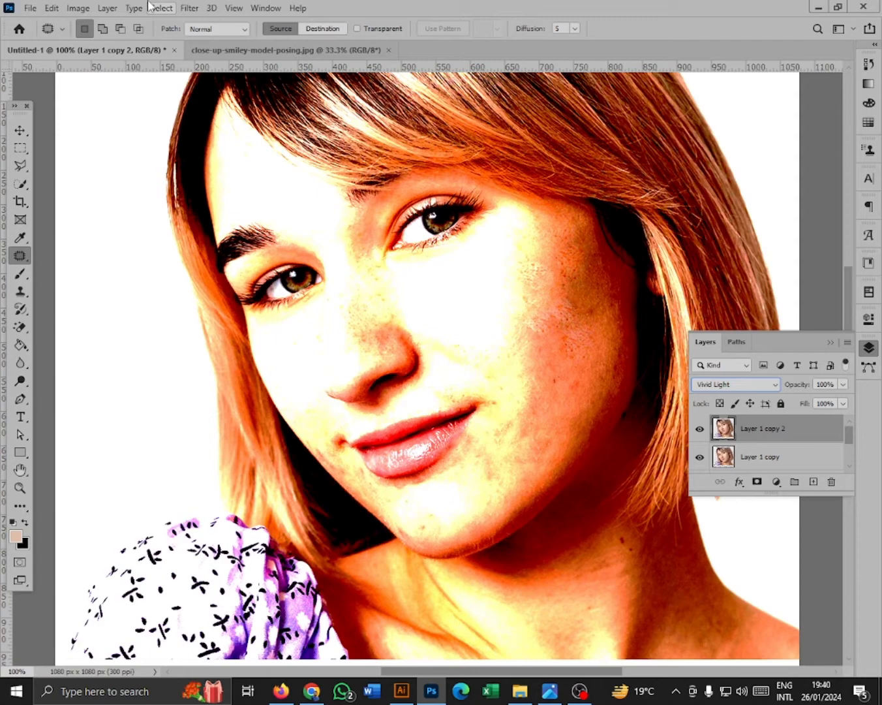
# Invert the Vivid Light layer and apply a High Pass filter with a 20.4-pixel radius
pyautogui.hotkey('ctrl', 'i')
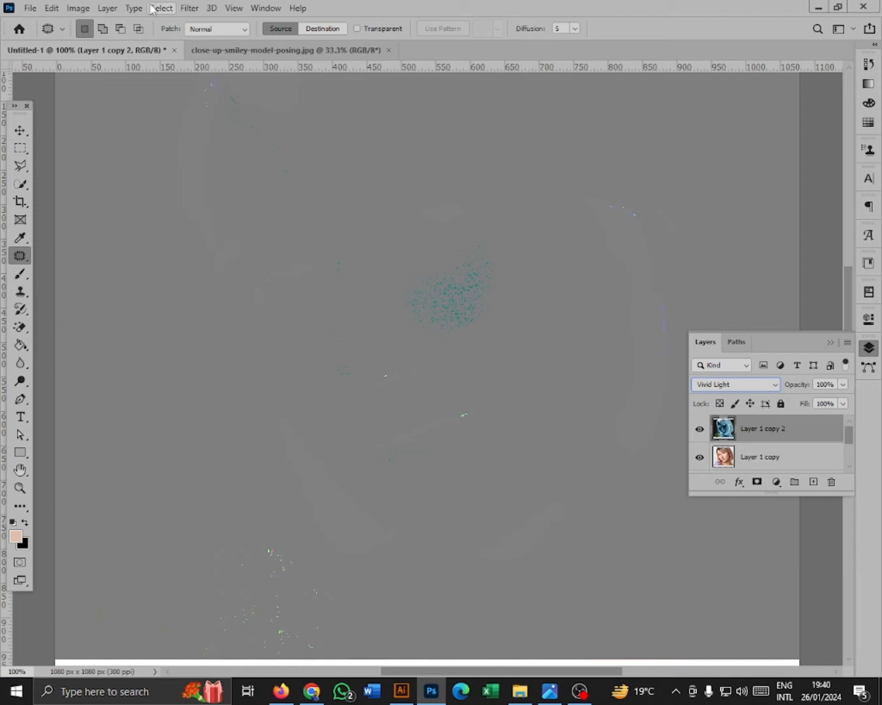
pyautogui.click(191, 8)
pyautogui.moveTo(254, 312)
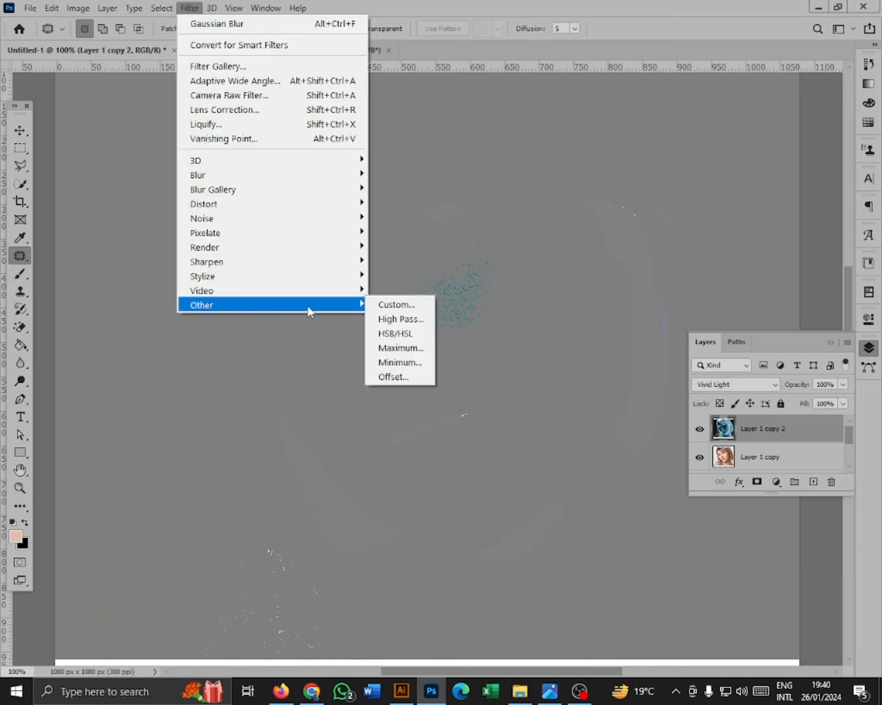
pyautogui.click(399, 319)
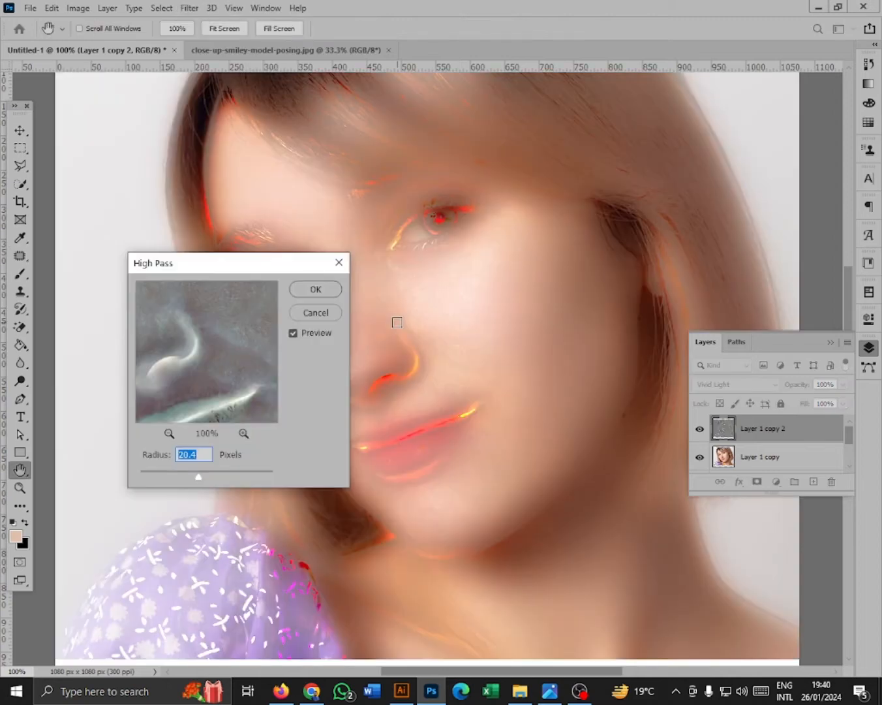
pyautogui.click(315, 290)
pyautogui.press('j')
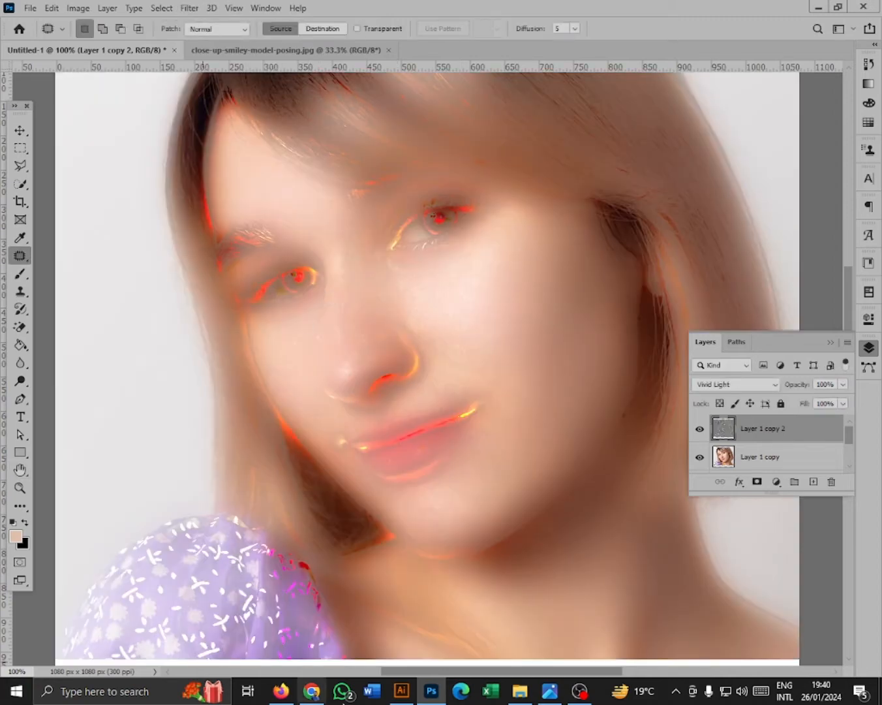
# Apply a Gaussian Blur with a 2.4-pixel radius to the inverted Vivid Light layer
pyautogui.click(190, 8)
pyautogui.moveTo(220, 181)
pyautogui.moveTo(281, 182)
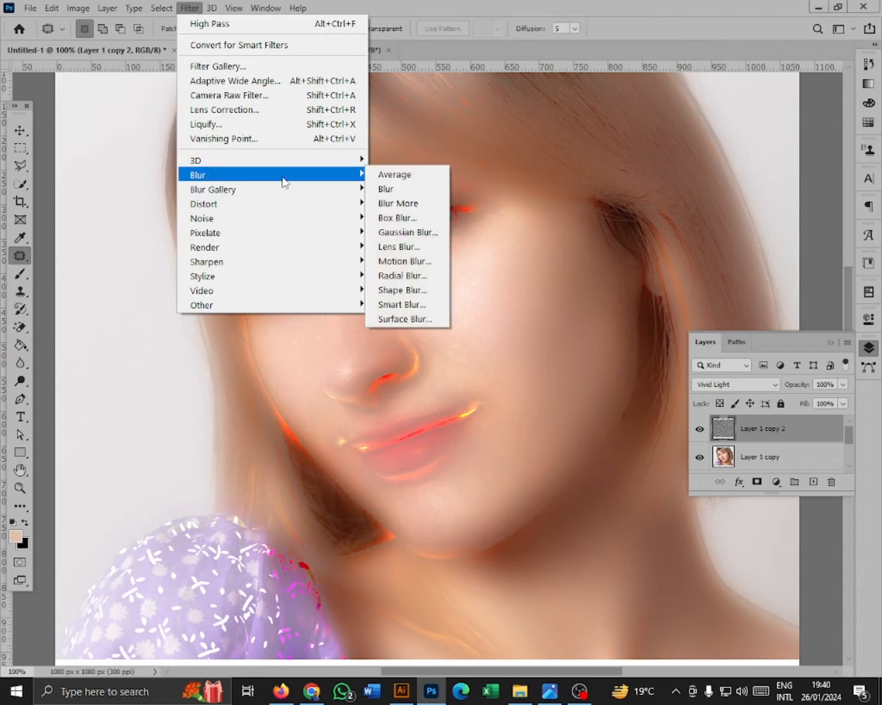
pyautogui.click(410, 233)
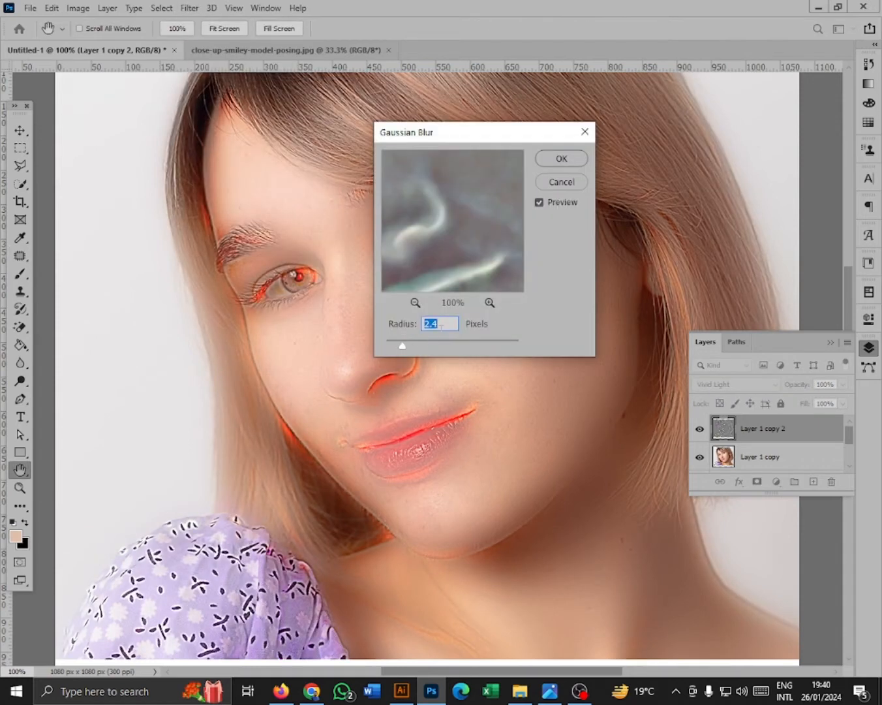
pyautogui.click(562, 158)
pyautogui.press('j')
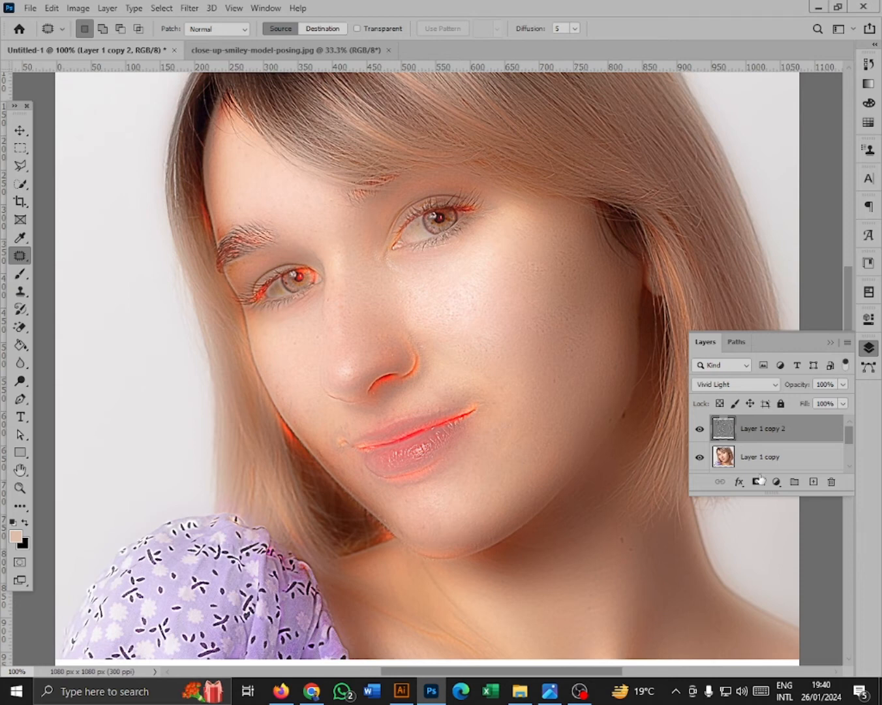
# Add a black layer mask to the smoothing layer and paint white over the facial skin with a soft brush
pyautogui.click(758, 482)
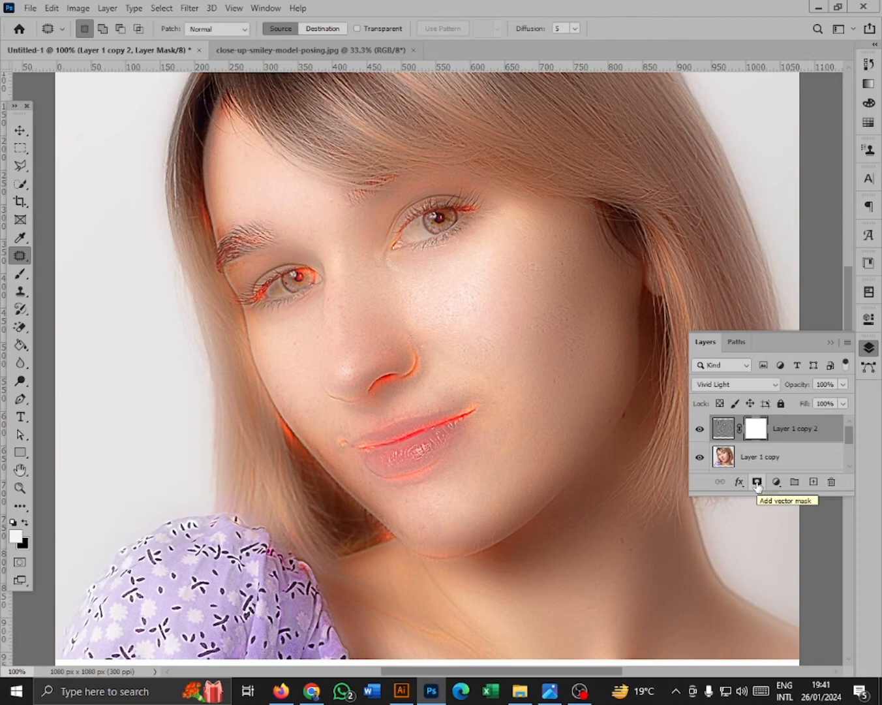
pyautogui.hotkey('ctrl', 'i')
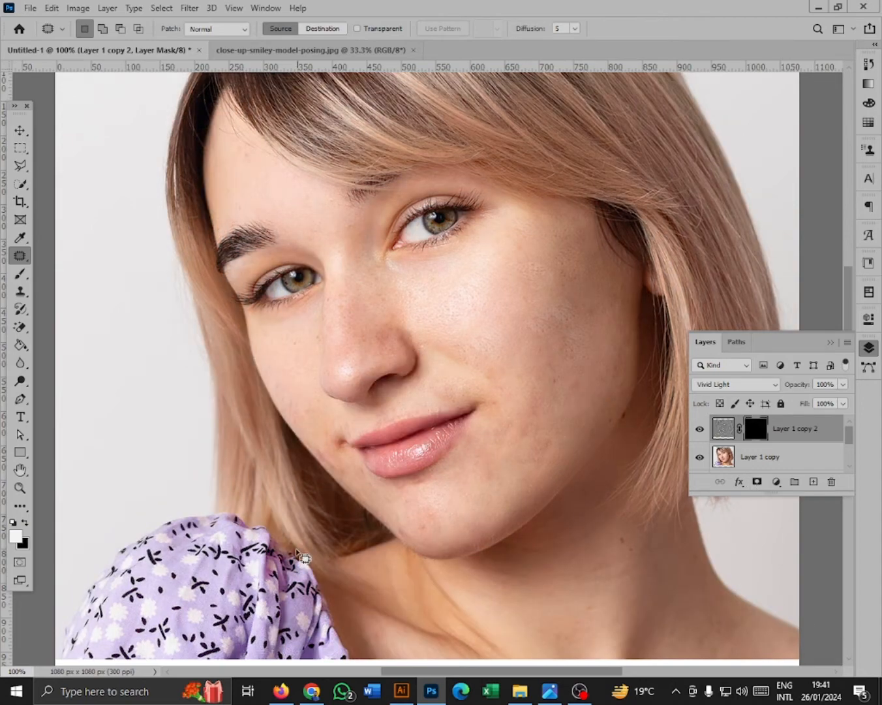
pyautogui.click(20, 274)
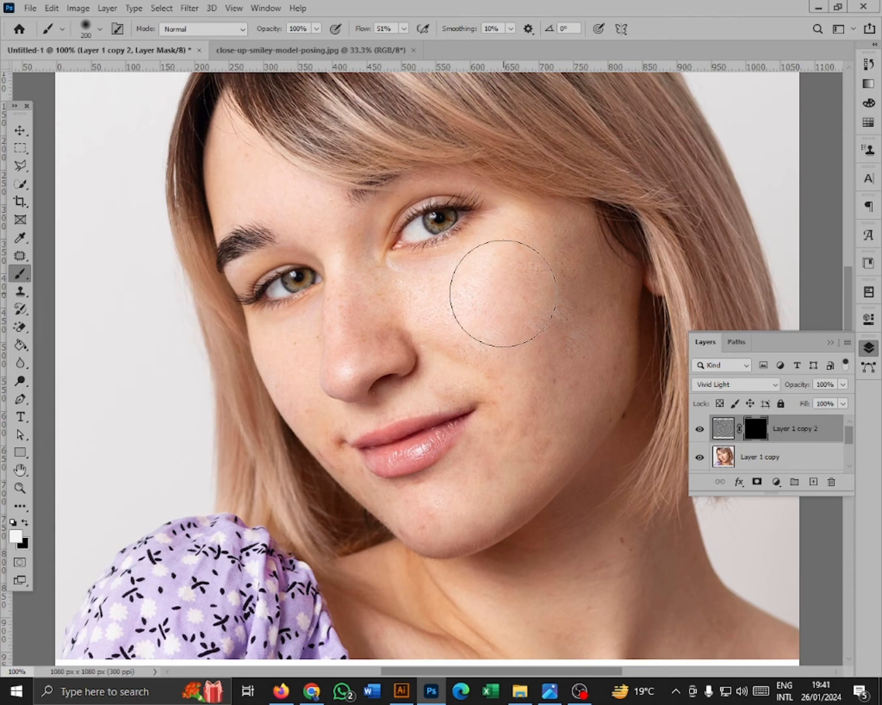
pyautogui.moveTo(503, 293)
pyautogui.mouseDown()
pyautogui.moveTo(532, 278)
pyautogui.moveTo(532, 260)
pyautogui.moveTo(554, 348)
pyautogui.moveTo(546, 293)
pyautogui.moveTo(527, 451)
pyautogui.moveTo(601, 325)
pyautogui.moveTo(506, 296)
pyautogui.moveTo(468, 398)
pyautogui.moveTo(573, 382)
pyautogui.moveTo(300, 357)
pyautogui.moveTo(459, 379)
pyautogui.moveTo(304, 240)
pyautogui.moveTo(318, 215)
pyautogui.moveTo(339, 305)
pyautogui.moveTo(323, 344)
pyautogui.moveTo(519, 425)
pyautogui.moveTo(410, 528)
pyautogui.moveTo(313, 439)
pyautogui.moveTo(451, 546)
pyautogui.mouseUp()
# Paint white on the layer mask over the neck and upper chest to smooth the skin there
pyautogui.scroll(-2, 650, 503)
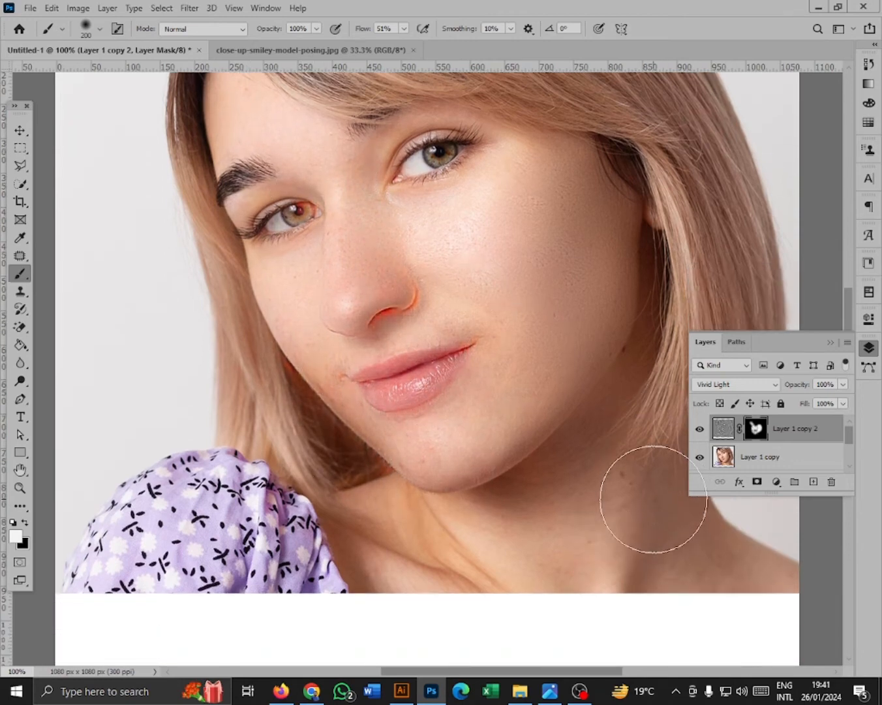
pyautogui.scroll(-3, 653, 499)
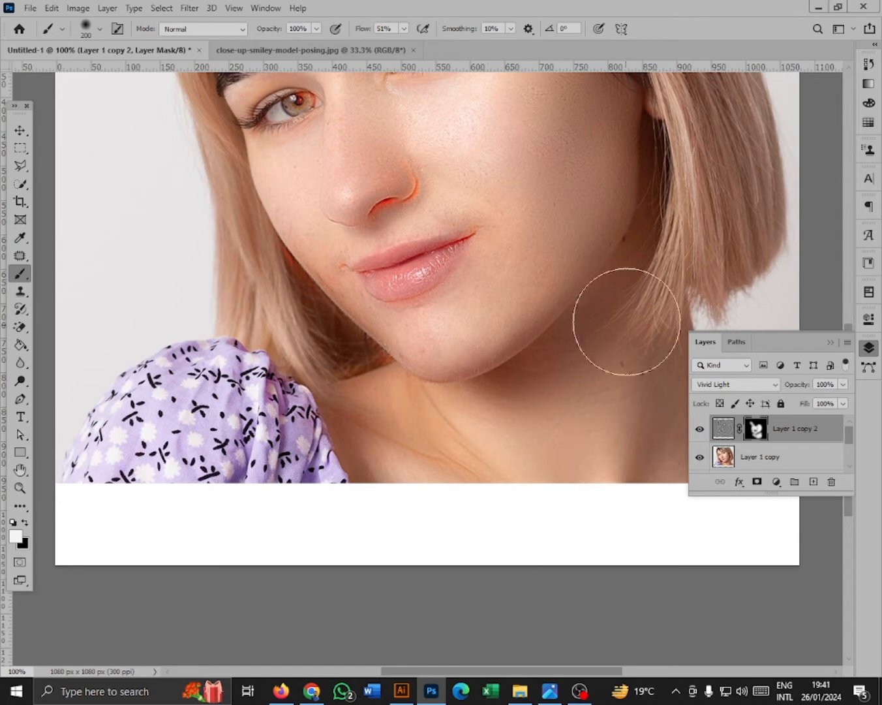
pyautogui.moveTo(646, 421)
pyautogui.mouseDown()
pyautogui.moveTo(472, 405)
pyautogui.moveTo(581, 508)
pyautogui.mouseUp()
pyautogui.moveTo(466, 436); pyautogui.dragTo(609, 515)
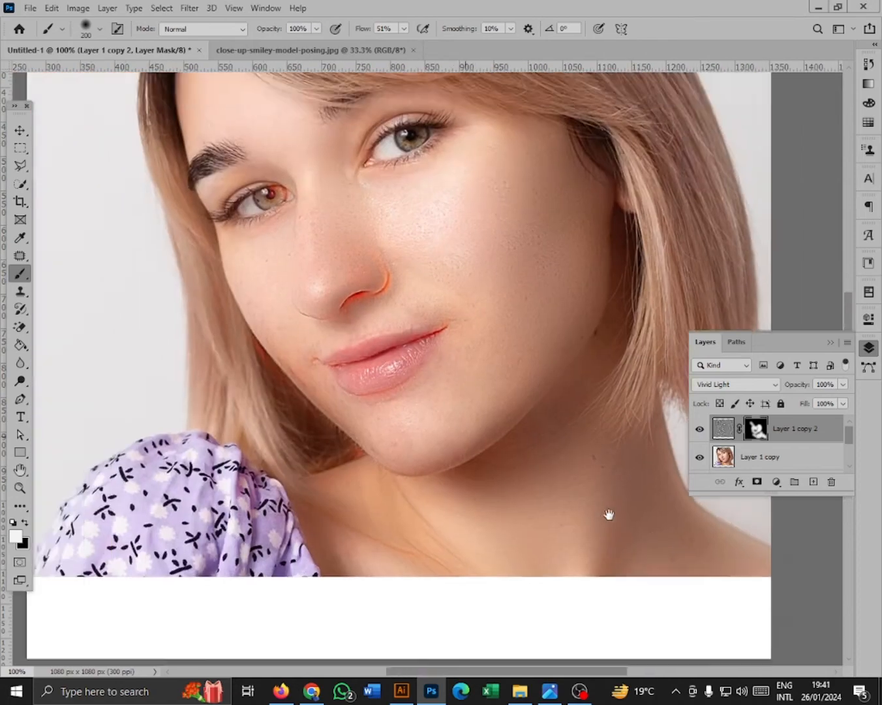
# Undo the recent mask strokes that spill over the eye, nose edge and lips, and reduce the brush size to 100
pyautogui.moveTo(288, 342)
pyautogui.mouseDown()
pyautogui.moveTo(242, 251)
pyautogui.moveTo(180, 195)
pyautogui.mouseUp()
pyautogui.moveTo(426, 303); pyautogui.dragTo(526, 419)
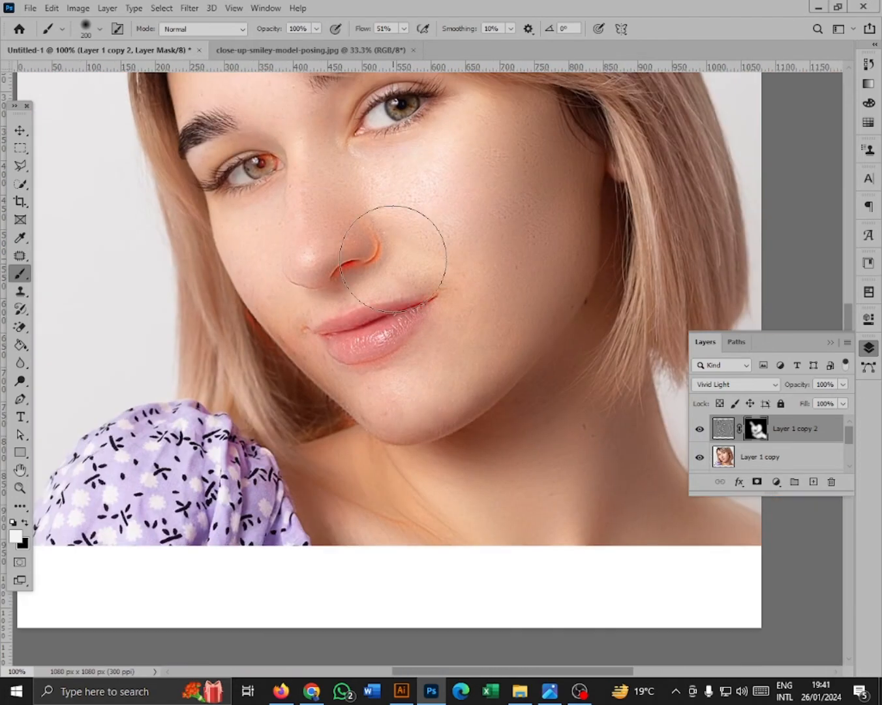
pyautogui.press('[')
pyautogui.press('[')
pyautogui.press('[')
pyautogui.press('[')
pyautogui.hotkey('ctrl', 'z')
pyautogui.hotkey('ctrl', 'z')
pyautogui.hotkey('ctrl', 'z')
pyautogui.hotkey('ctrl', 'z')
pyautogui.hotkey('ctrl', 'z')
pyautogui.hotkey('ctrl', 'z')
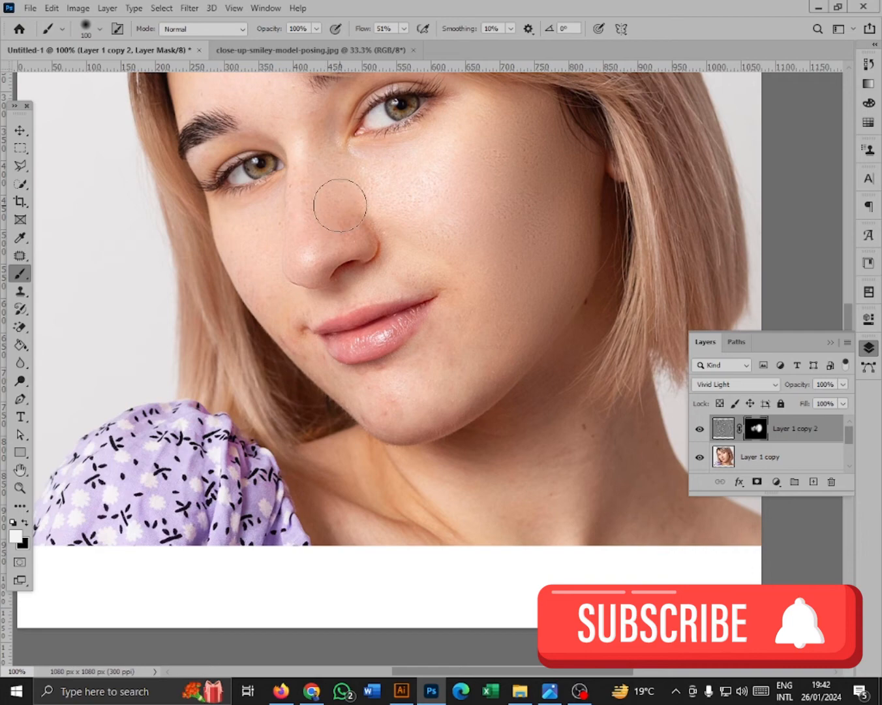
# Paint white on the layer mask over the chin and lower cheek around the lips, reducing the brush size to 45
pyautogui.hotkey('ctrl', '+')
pyautogui.hotkey('ctrl', '+')
pyautogui.moveTo(356, 355); pyautogui.dragTo(616, 349)
pyautogui.moveTo(571, 448)
pyautogui.mouseDown()
pyautogui.moveTo(643, 446)
pyautogui.moveTo(627, 471)
pyautogui.moveTo(713, 325)
pyautogui.moveTo(590, 446)
pyautogui.mouseUp()
pyautogui.press('[')
pyautogui.press('[')
pyautogui.press('[')
pyautogui.press('[')
pyautogui.press('[')
pyautogui.press('[')
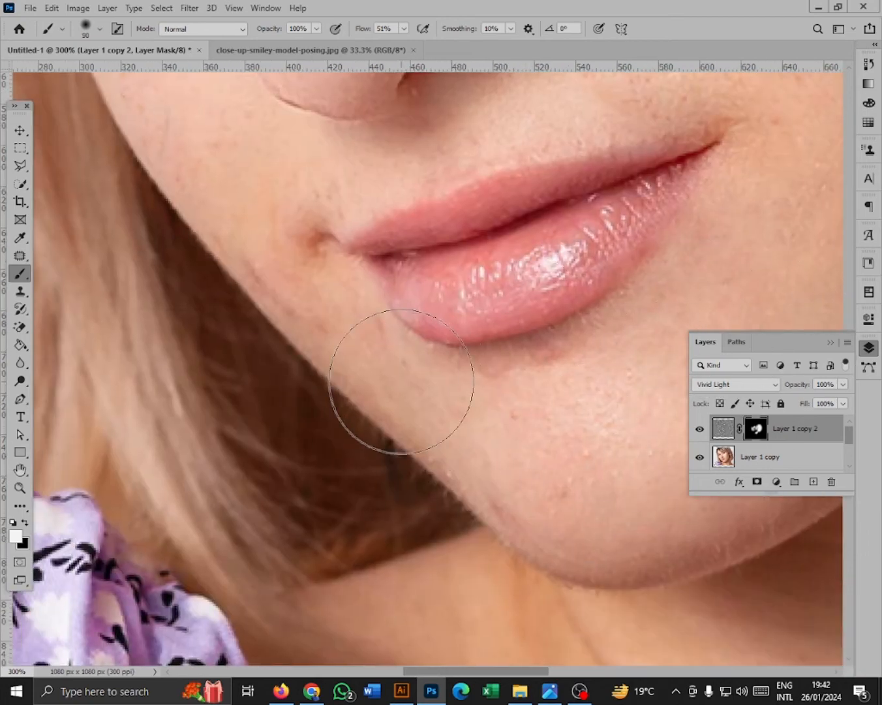
pyautogui.moveTo(276, 263); pyautogui.dragTo(407, 376)
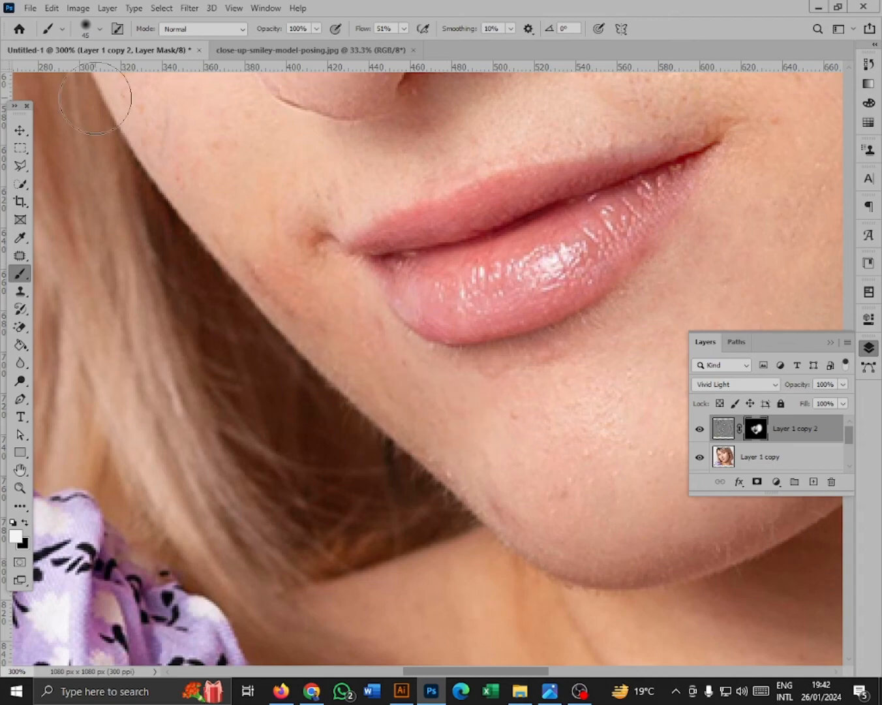
# Paint white on the layer mask over the nose and cheeks, avoiding the nostril edges and eyes
pyautogui.scroll(3, 288, 251)
pyautogui.scroll(3, 288, 239)
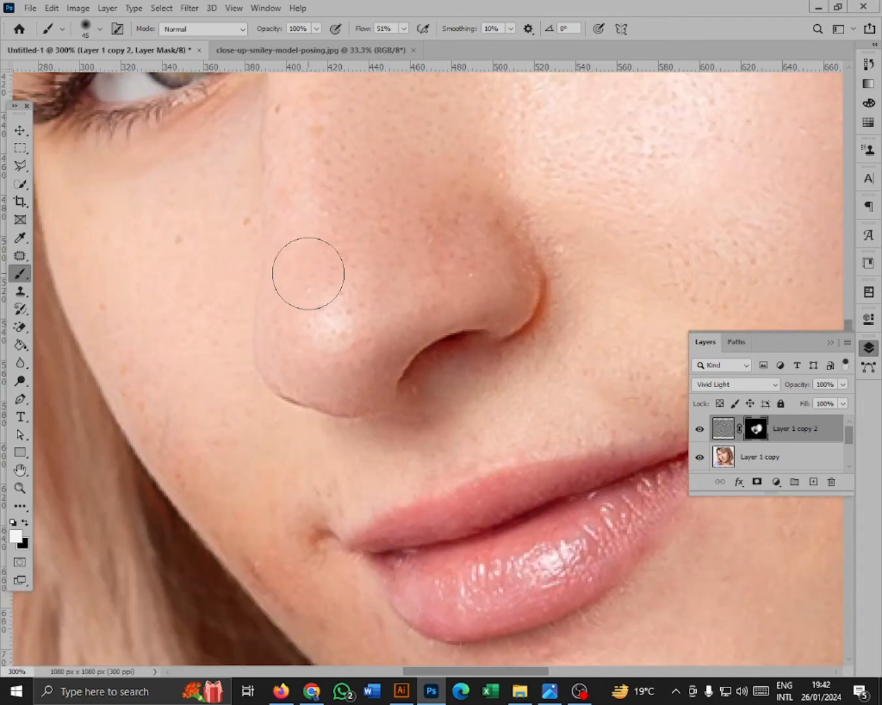
pyautogui.scroll(1, 308, 273)
pyautogui.scroll(3, 745, 200)
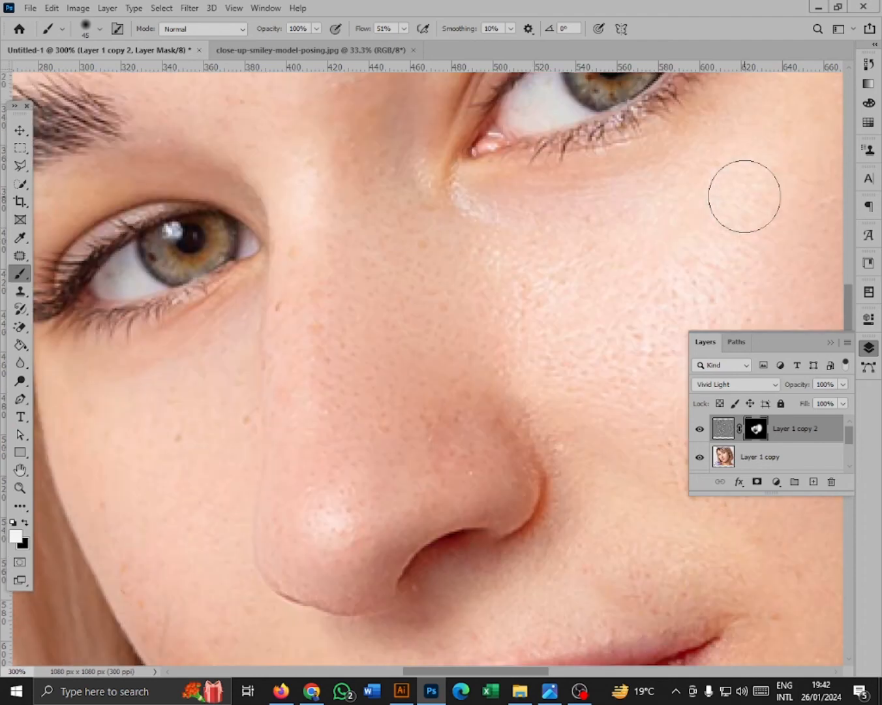
pyautogui.scroll(4, 405, 358)
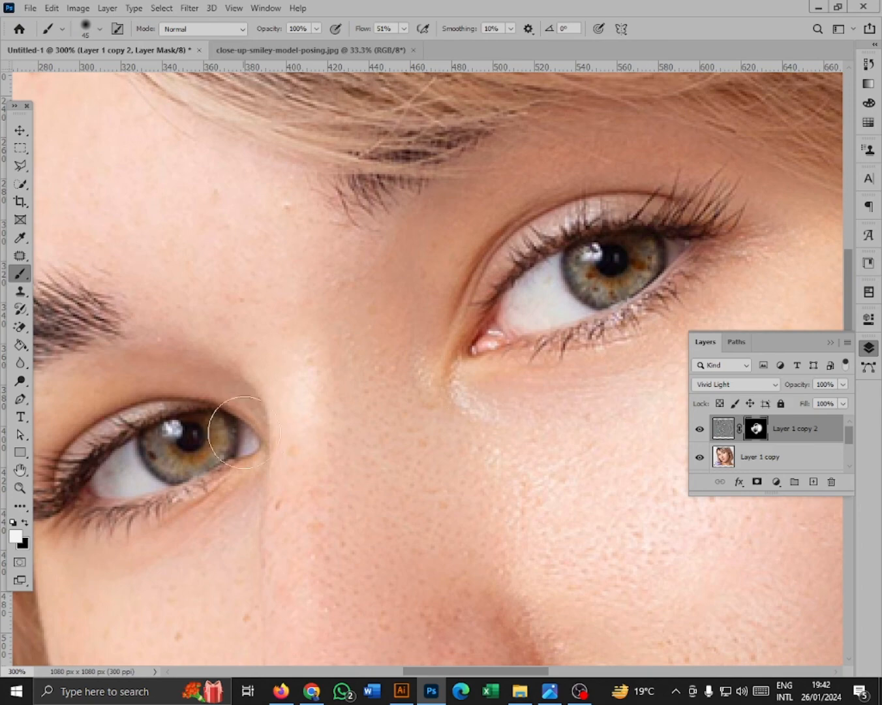
# Paint white on the layer mask over the skin around the eyes and across the forehead
pyautogui.moveTo(98, 440)
pyautogui.mouseDown()
pyautogui.moveTo(53, 409)
pyautogui.moveTo(240, 490)
pyautogui.moveTo(197, 414)
pyautogui.mouseUp()
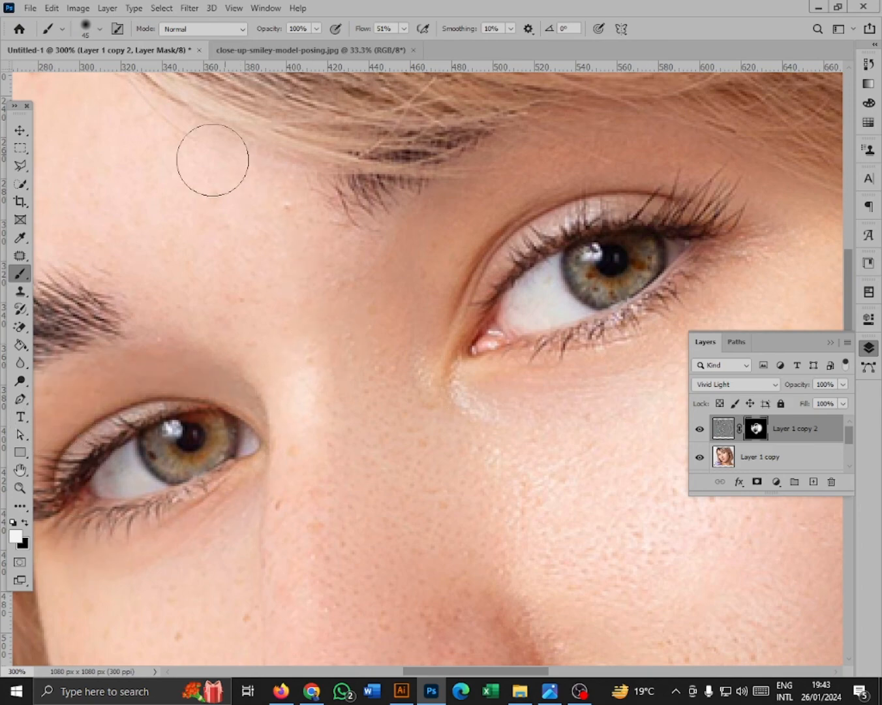
pyautogui.press('space')
pyautogui.moveTo(255, 235); pyautogui.dragTo(513, 425)
pyautogui.moveTo(227, 221)
pyautogui.mouseDown()
pyautogui.moveTo(234, 453)
pyautogui.moveTo(270, 379)
pyautogui.moveTo(650, 408)
pyautogui.moveTo(524, 443)
pyautogui.mouseUp()
# Examine the smoothed portrait at full and close view and compare it with the original close-up-smiley-model-posing.jpg
pyautogui.hotkey('ctrl', '-')
pyautogui.hotkey('ctrl', '-')
pyautogui.hotkey('ctrl', '-')
pyautogui.hotkey('ctrl', '-')
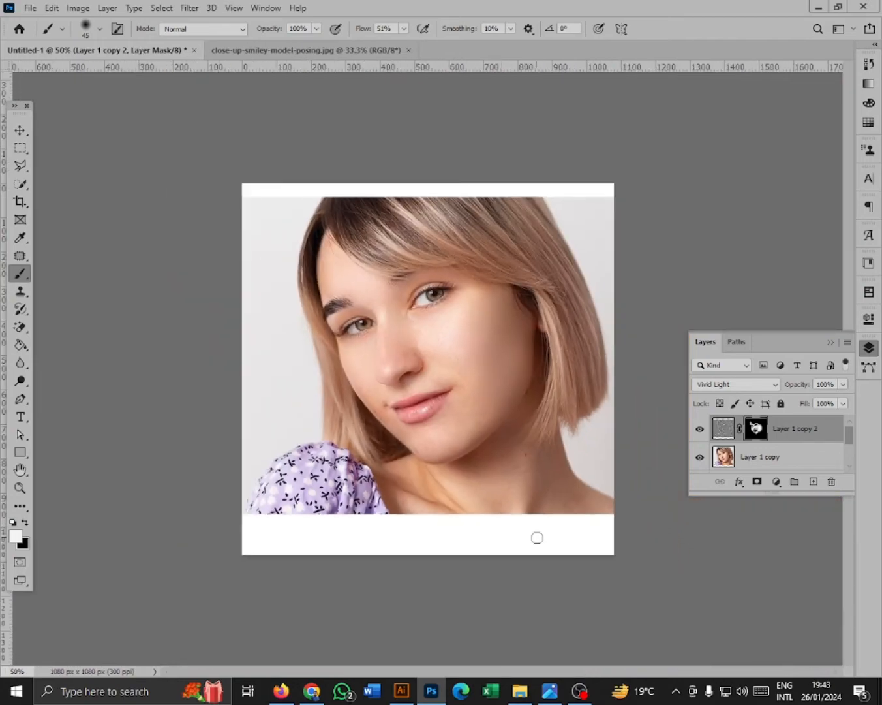
pyautogui.hotkey('ctrl', '+')
pyautogui.hotkey('ctrl', '+')
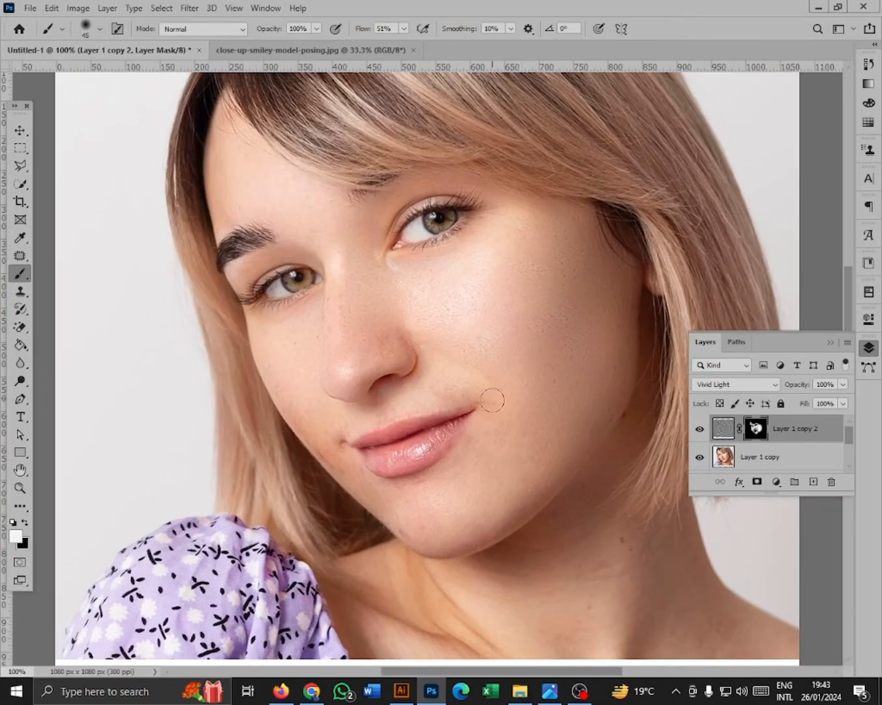
pyautogui.hotkey('ctrl', '-')
pyautogui.hotkey('ctrl', '-')
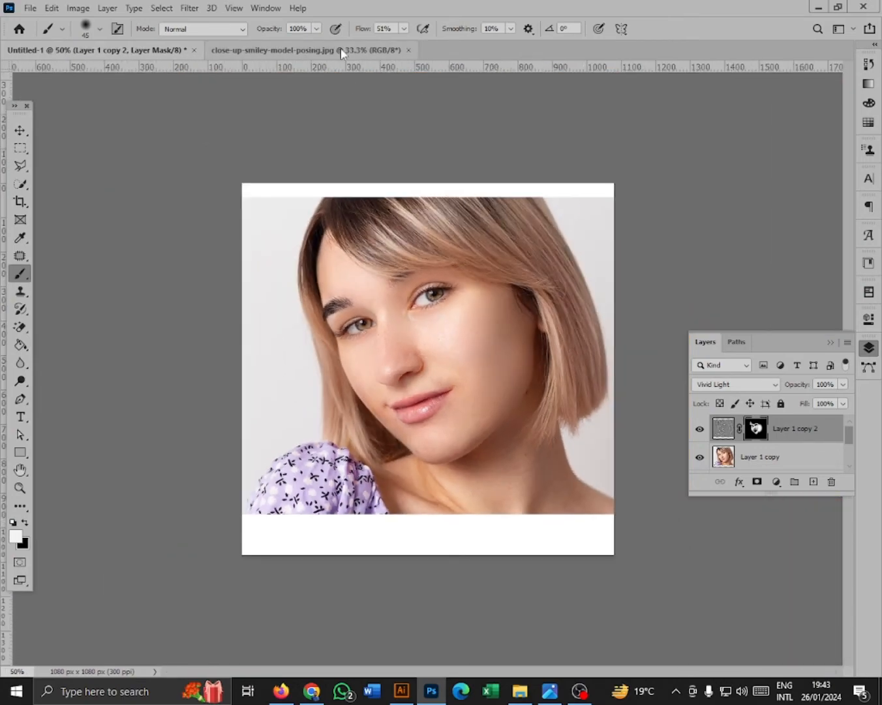
pyautogui.click(340, 49)
pyautogui.click(101, 50)
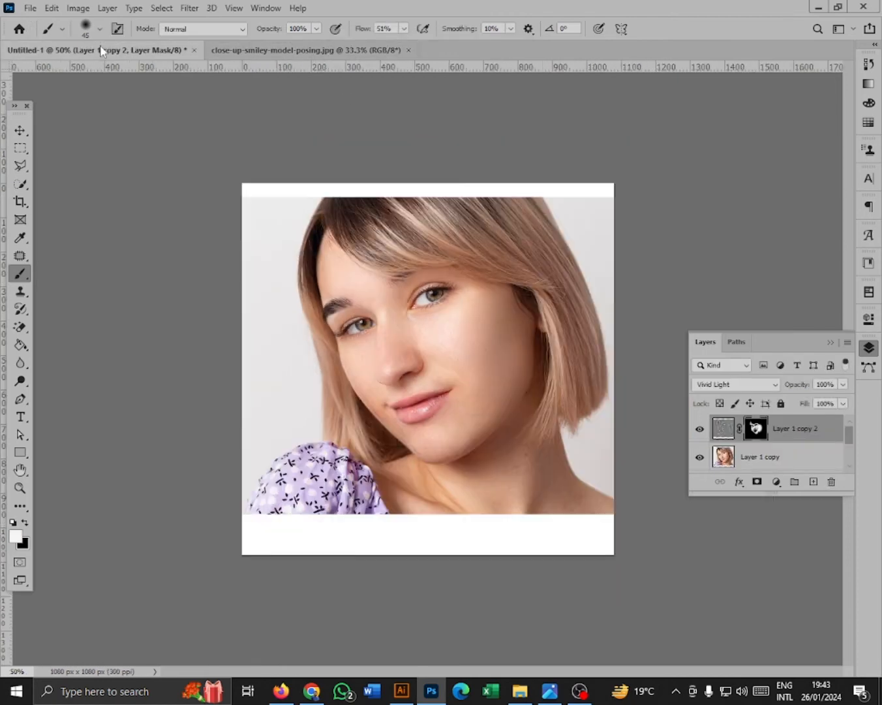
pyautogui.click(304, 51)
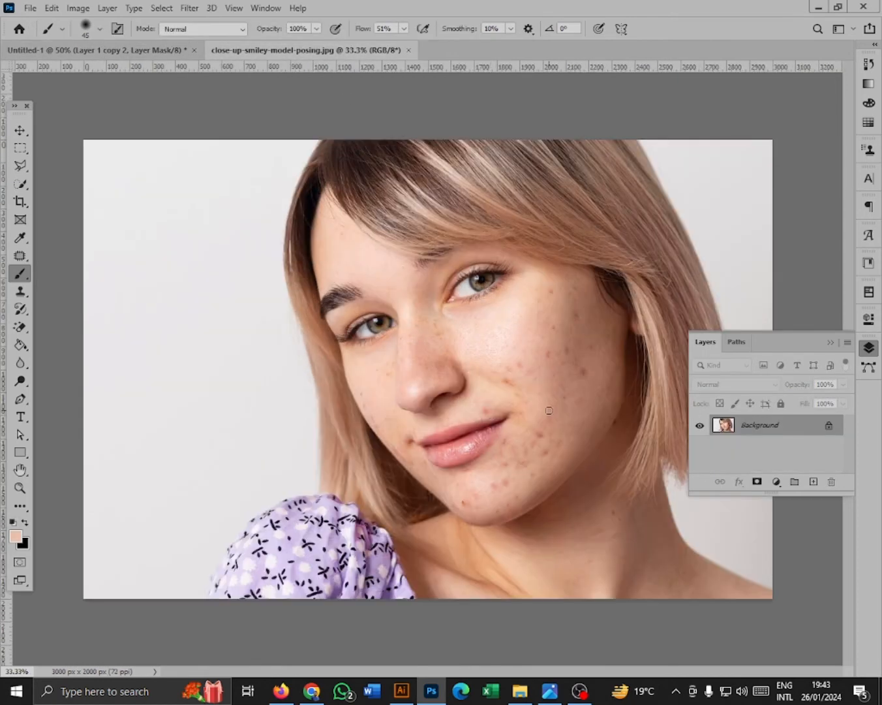
pyautogui.click(115, 48)
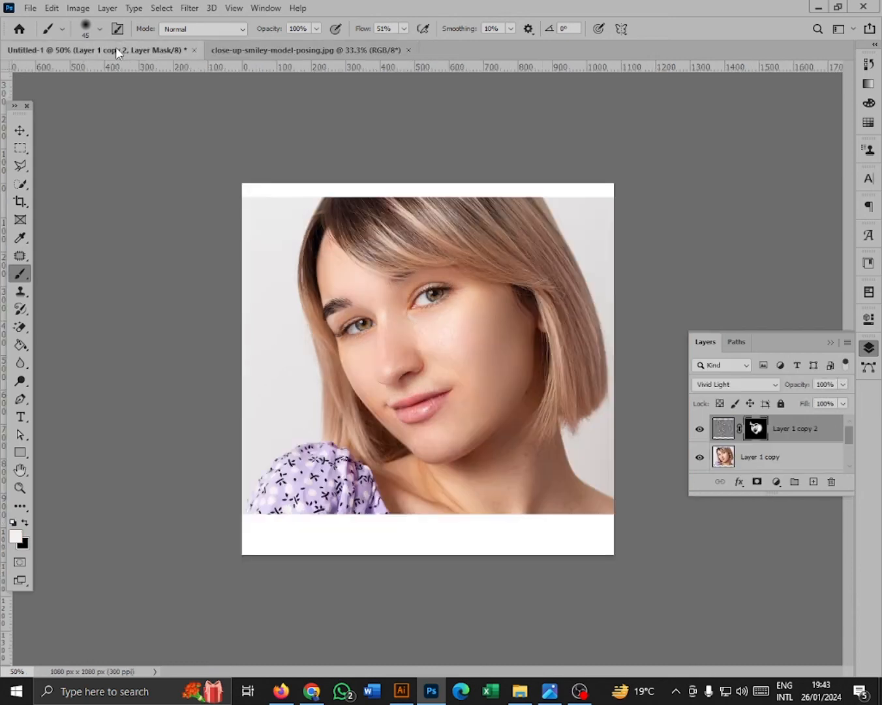